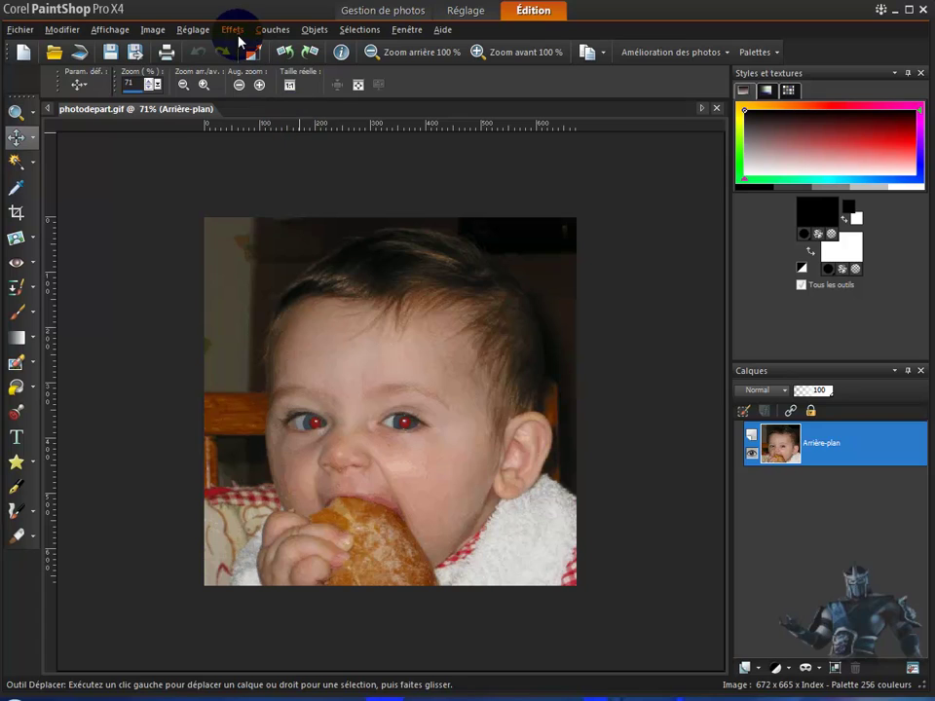
Step: Try the Stores texture effect on the photo with Largeur 42 and Opacité 48
click(232, 31)
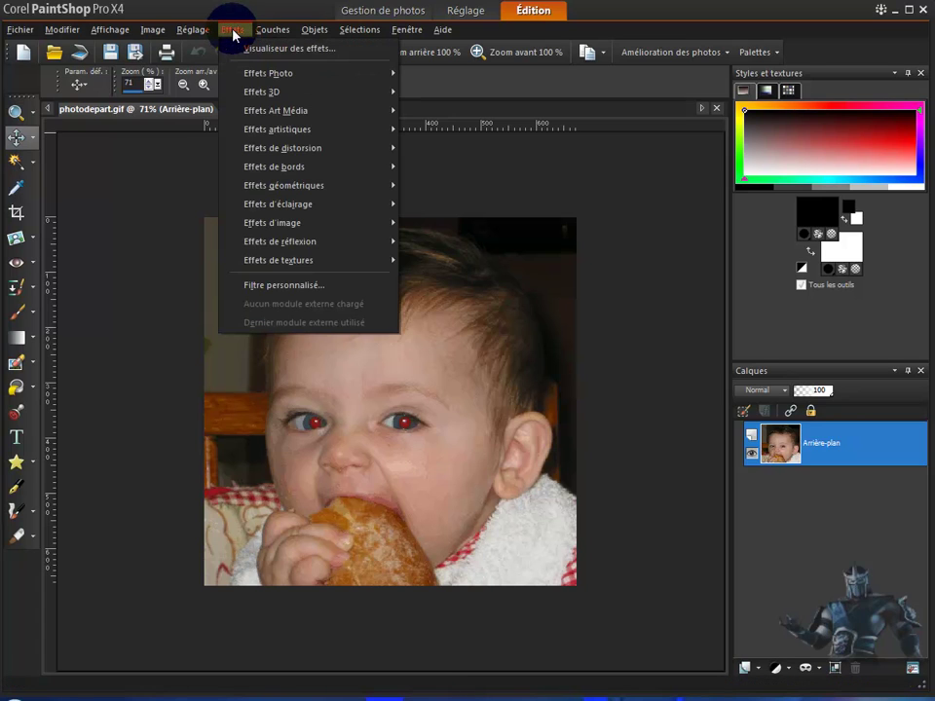
mouse_move(303, 260)
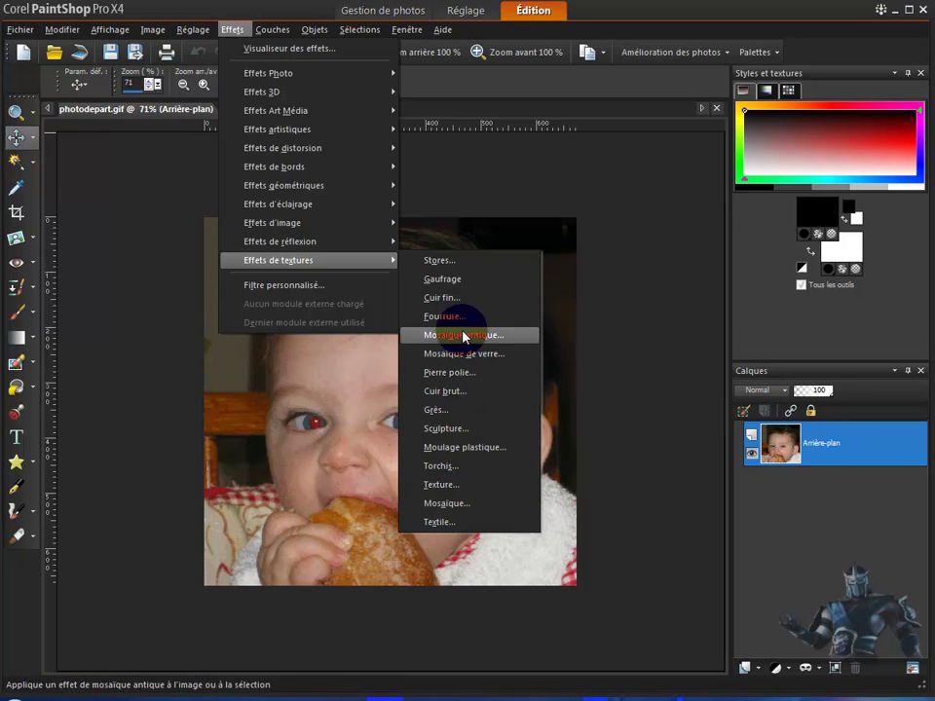
click(475, 261)
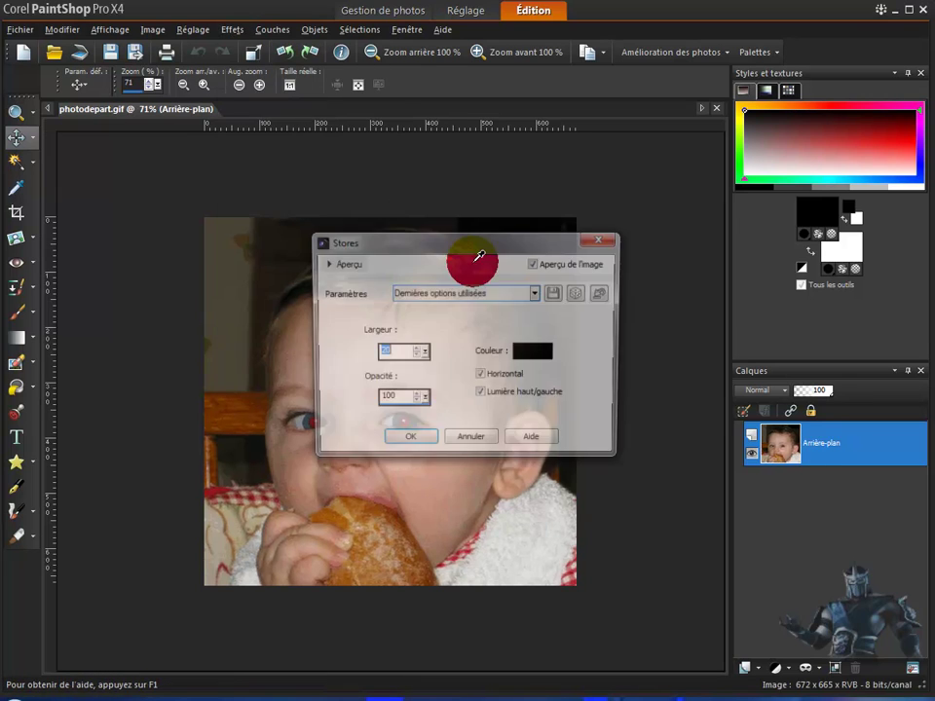
drag(455, 245, 750, 224)
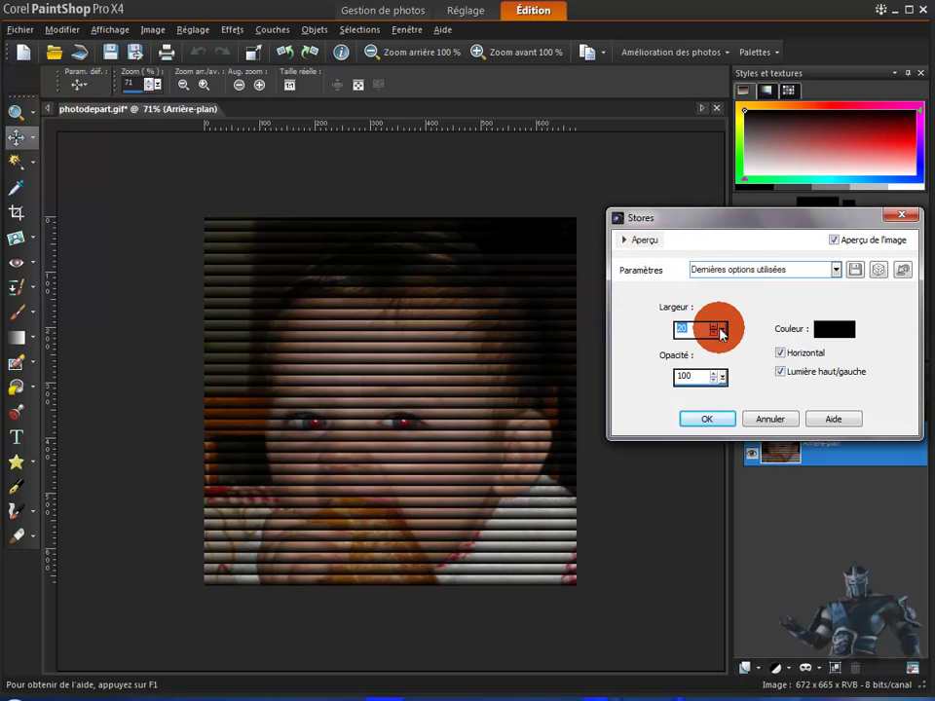
drag(716, 332, 736, 334)
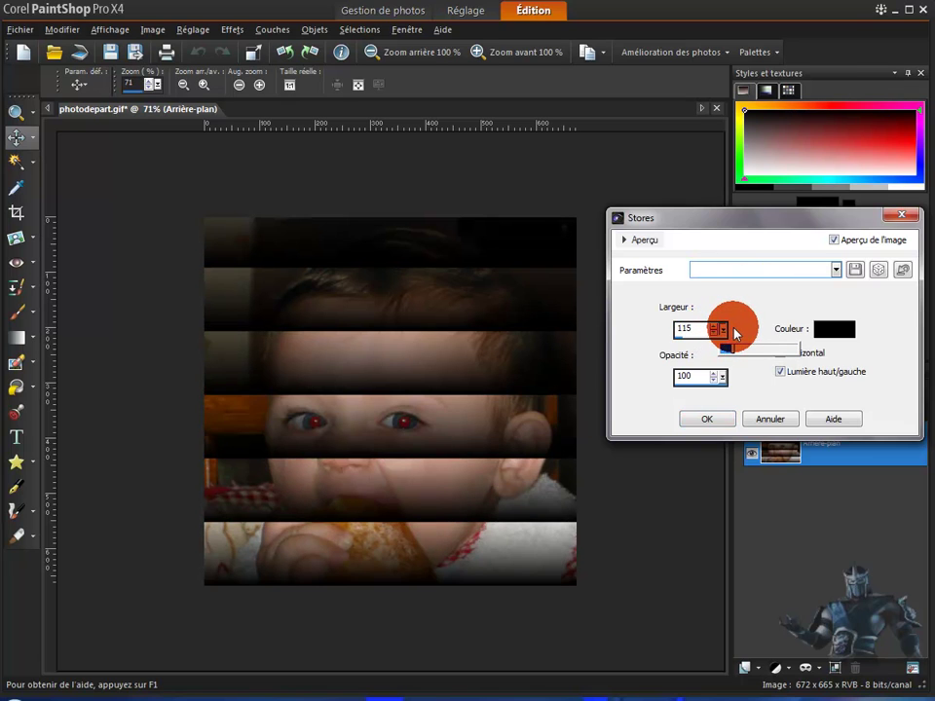
drag(732, 332, 720, 329)
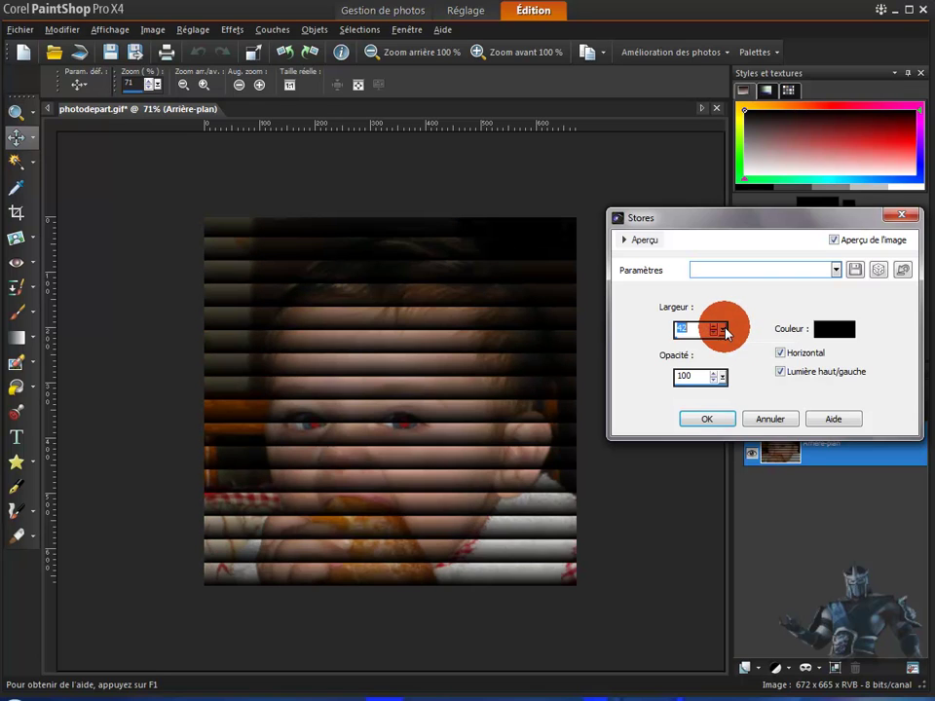
drag(718, 381, 676, 378)
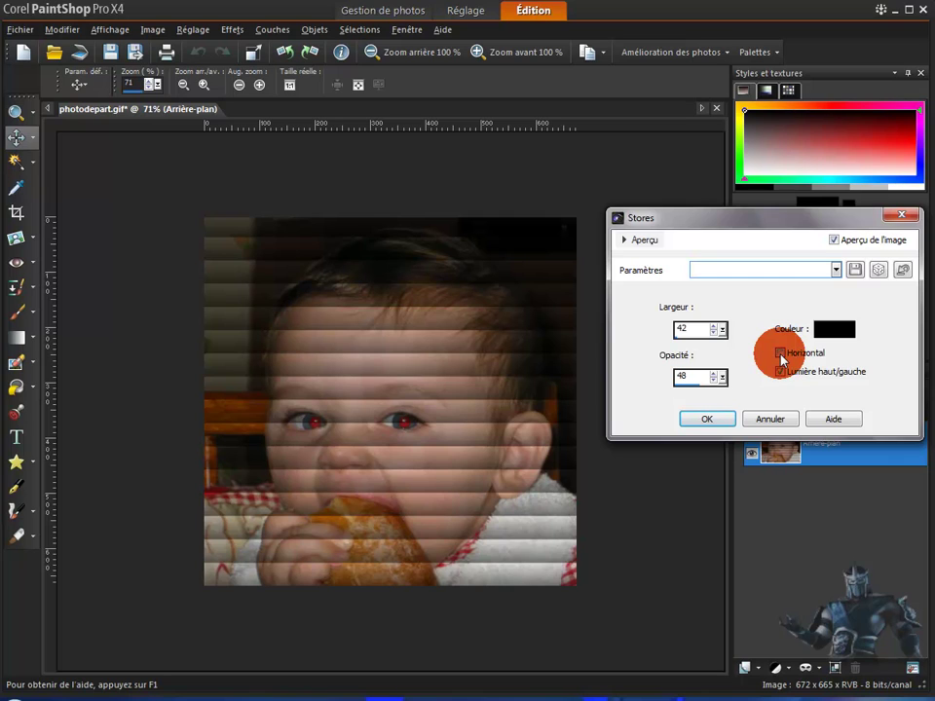
Step: Preview the blinds with Horizontal and Lumière haut/gauche each disabled in turn, re-enabling both options
click(781, 357)
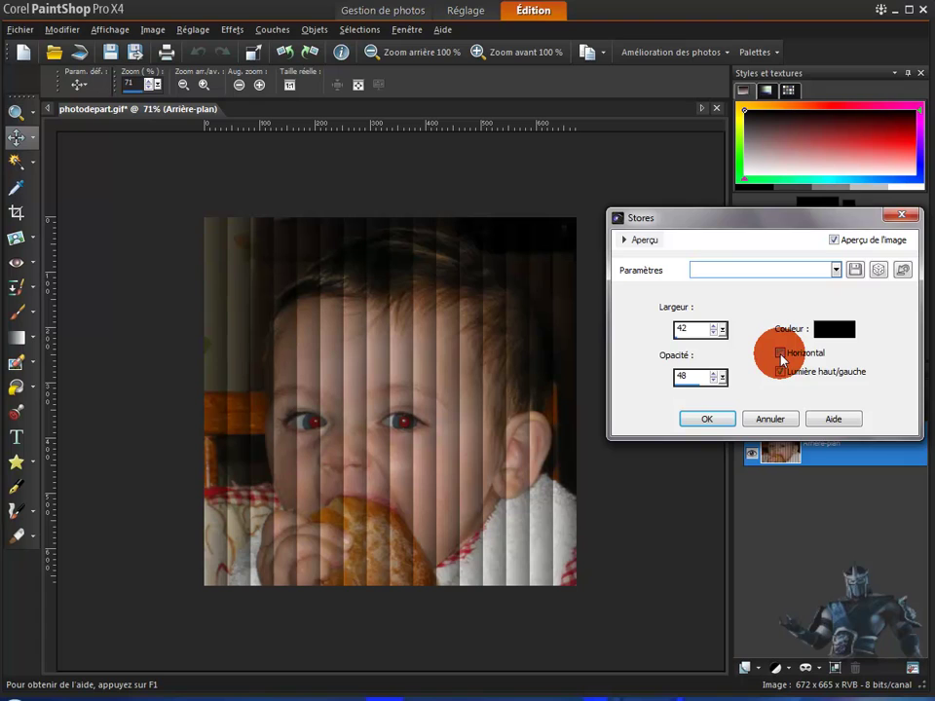
click(781, 357)
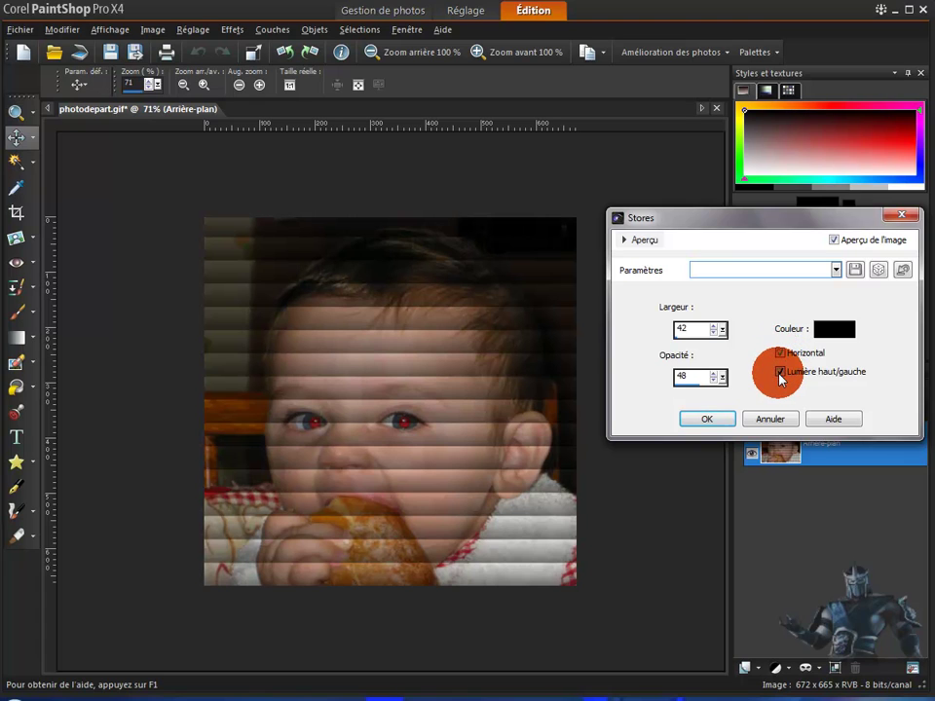
click(780, 372)
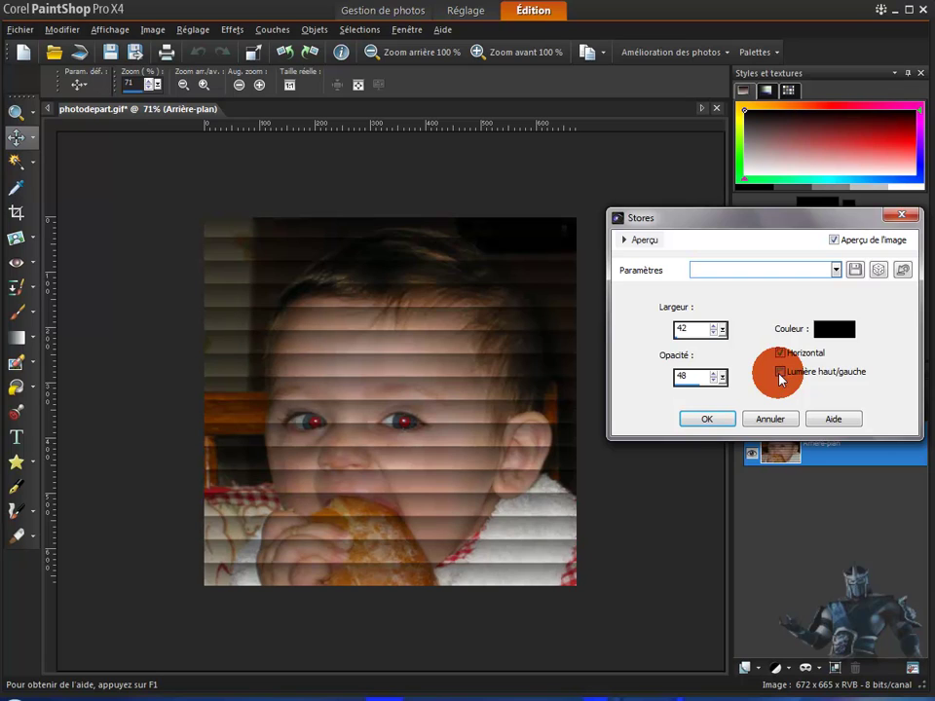
click(780, 372)
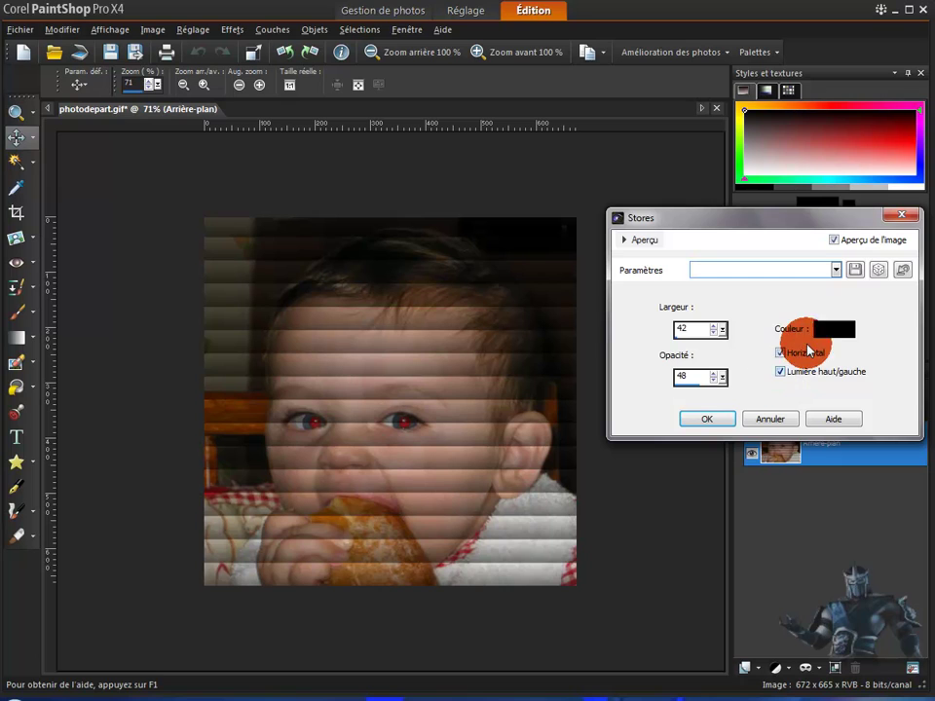
Step: Try the blinds in blue #2e29eb and cancel the Stores effect
click(838, 328)
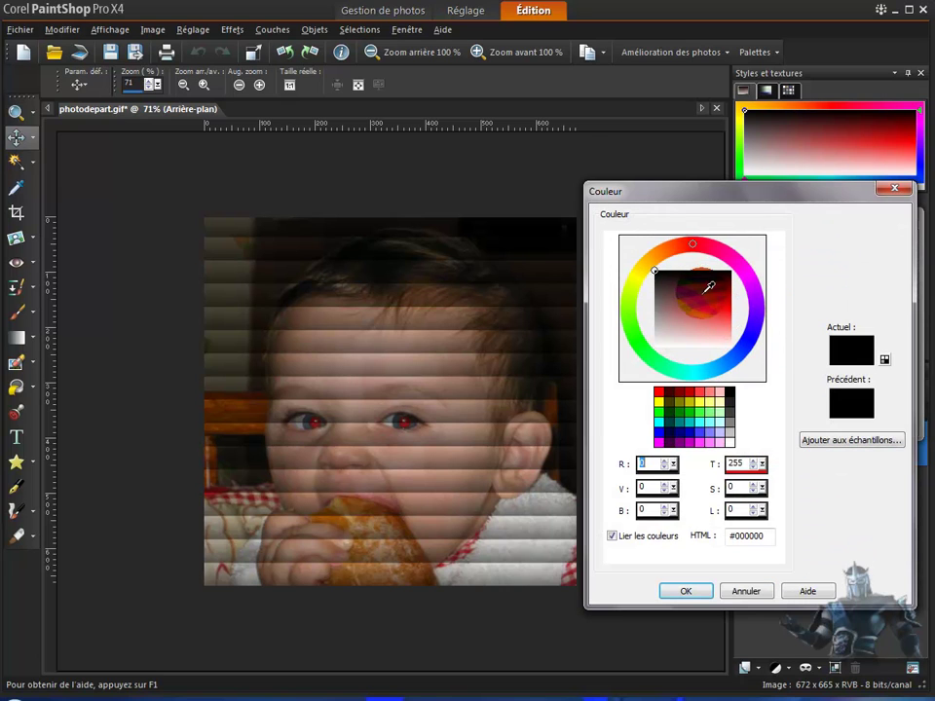
click(748, 336)
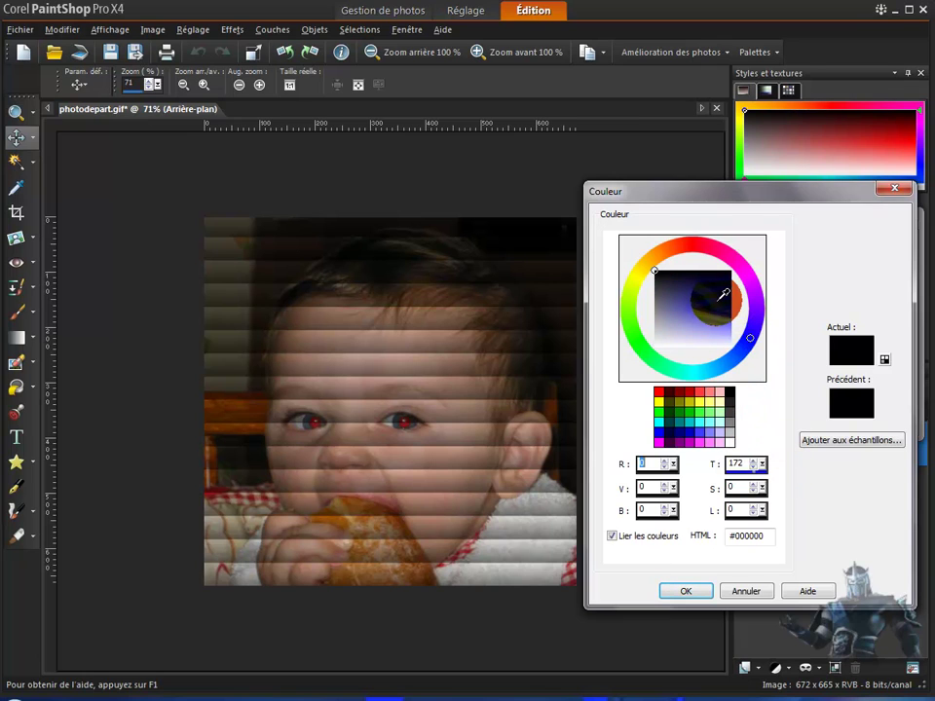
click(718, 311)
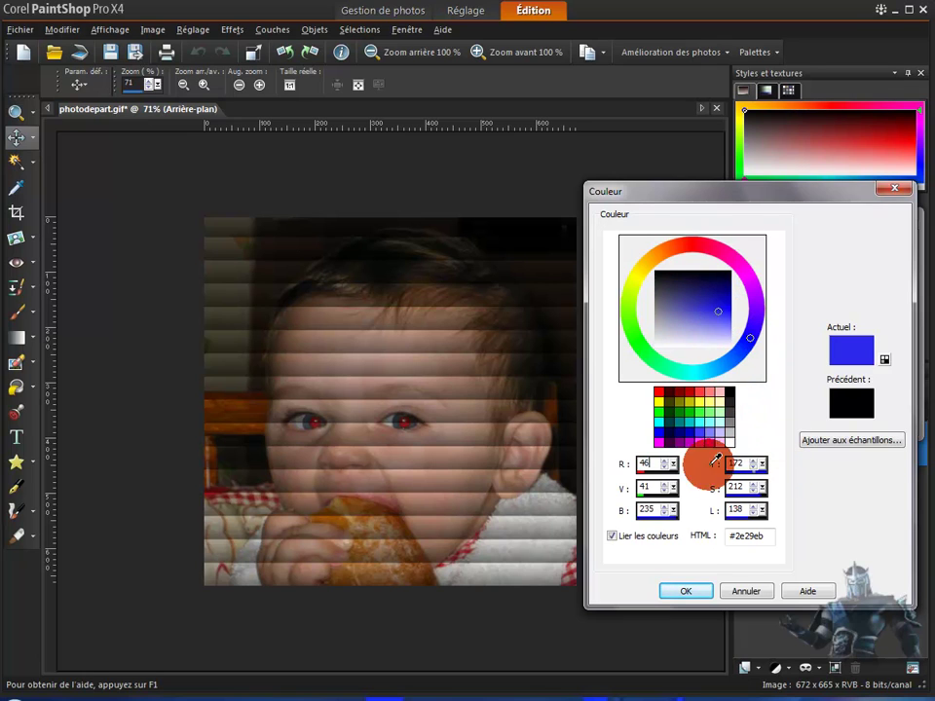
click(694, 591)
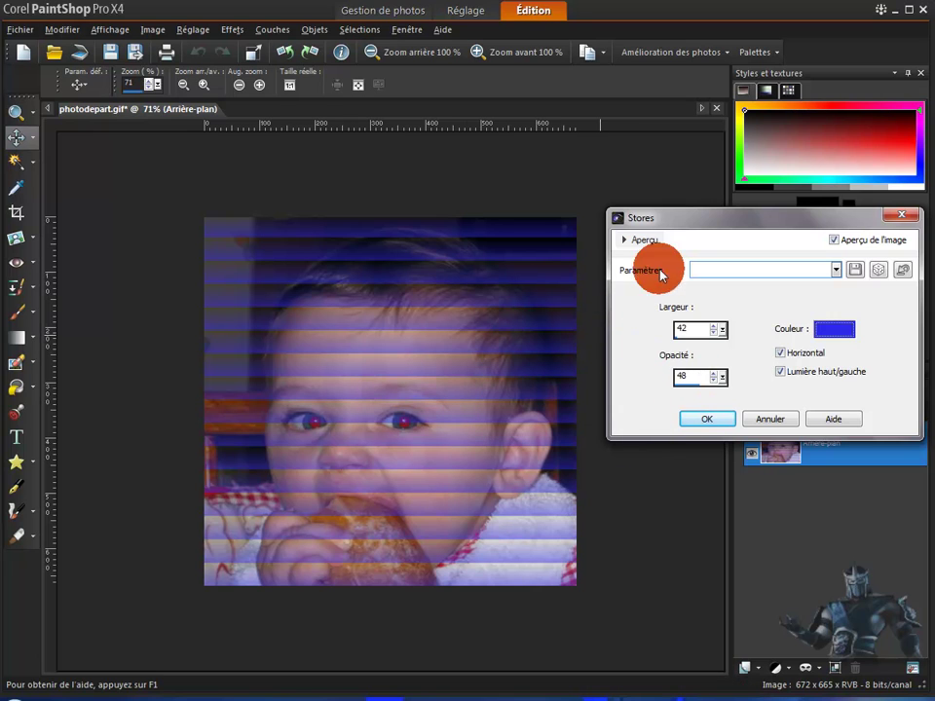
click(768, 420)
Step: Try the Mosaïque de verre texture effect on the photo with a symmetric grid of 40 columns and 40 rows
click(232, 29)
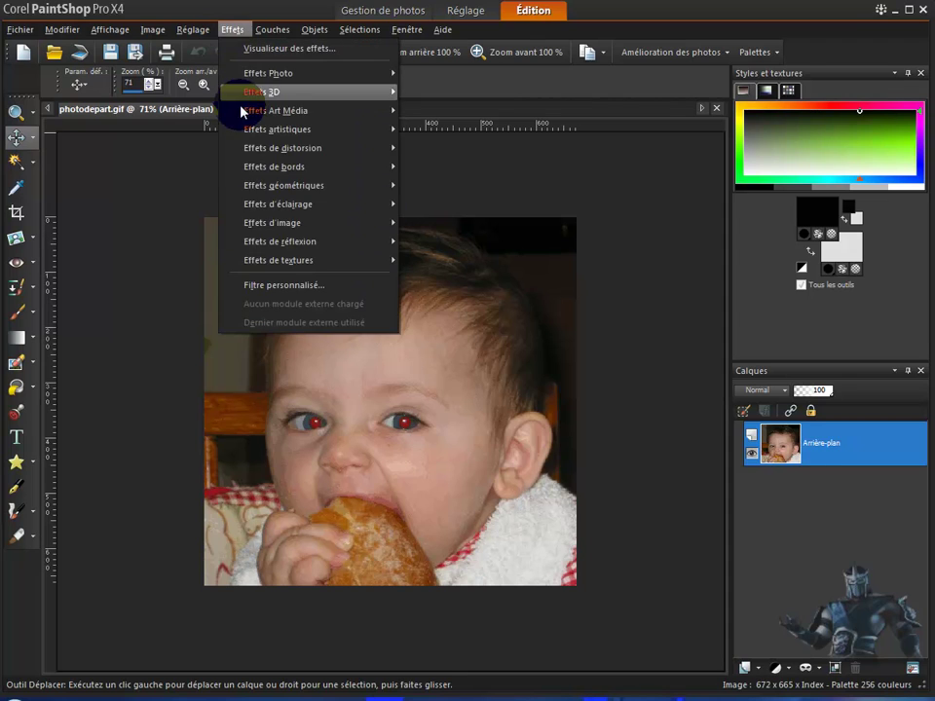
mouse_move(340, 261)
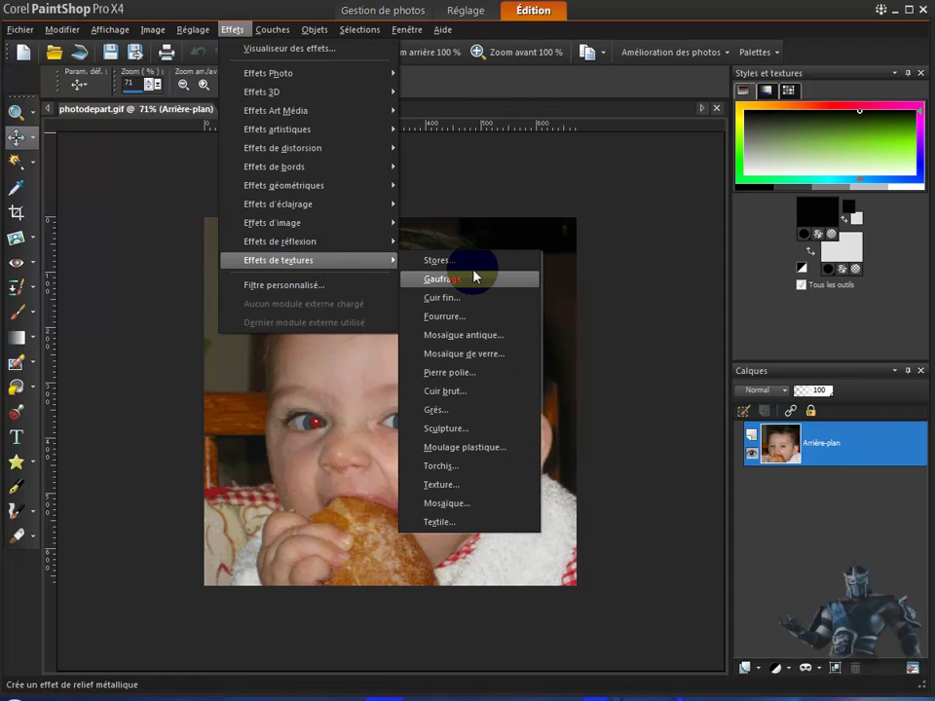
click(476, 355)
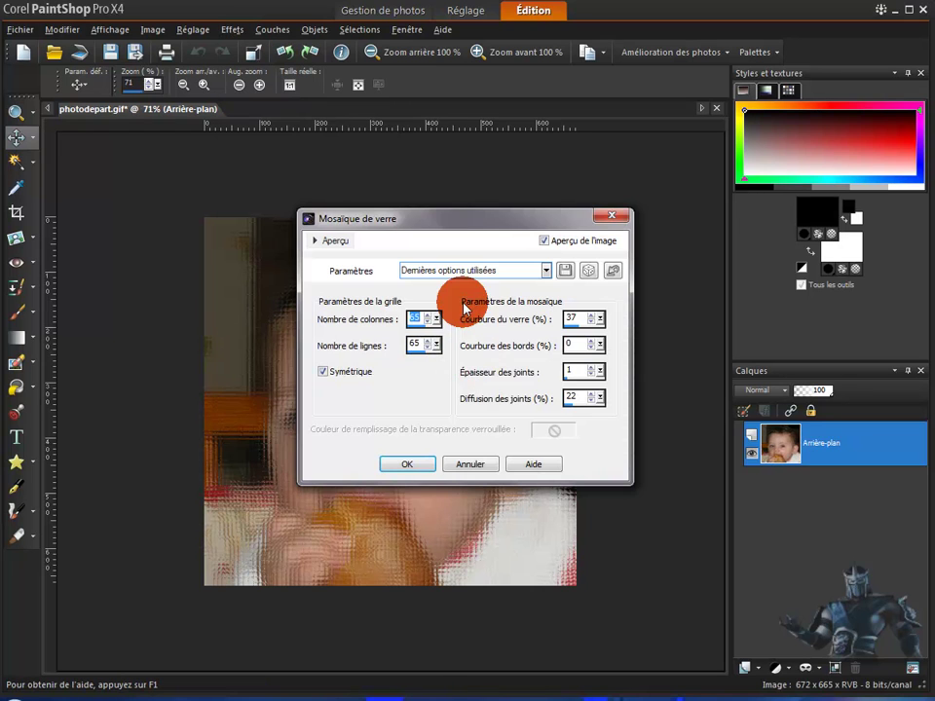
drag(453, 234, 766, 248)
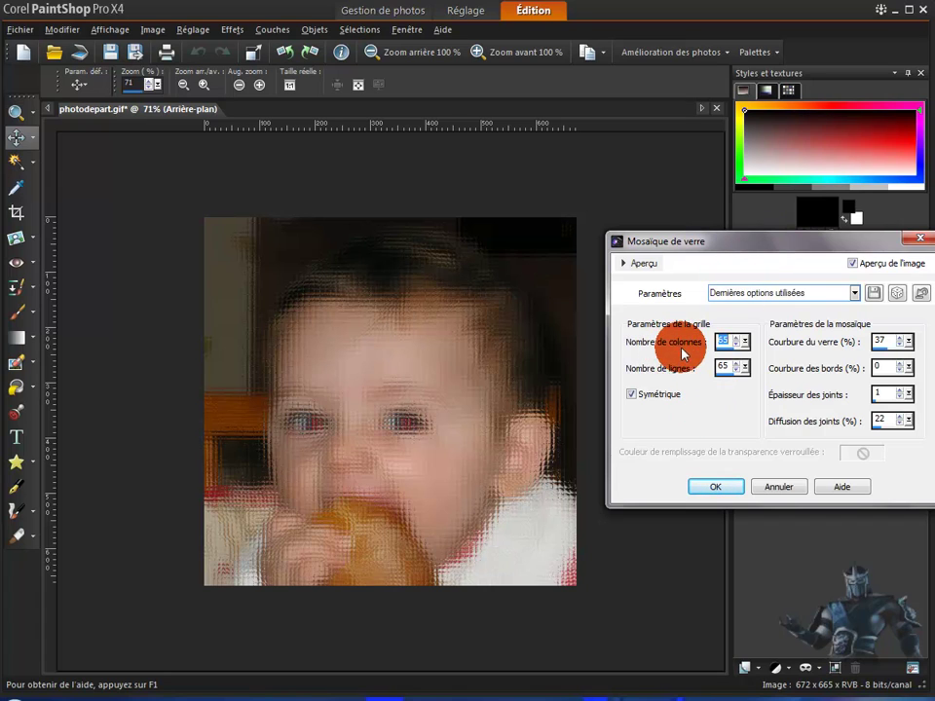
drag(745, 341, 724, 353)
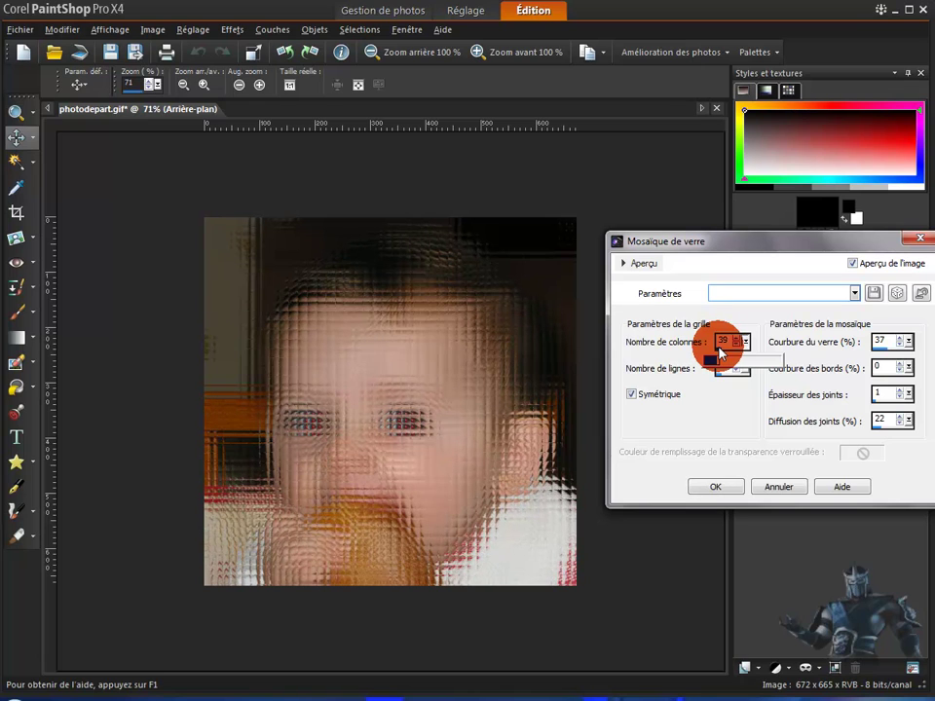
drag(720, 353, 720, 354)
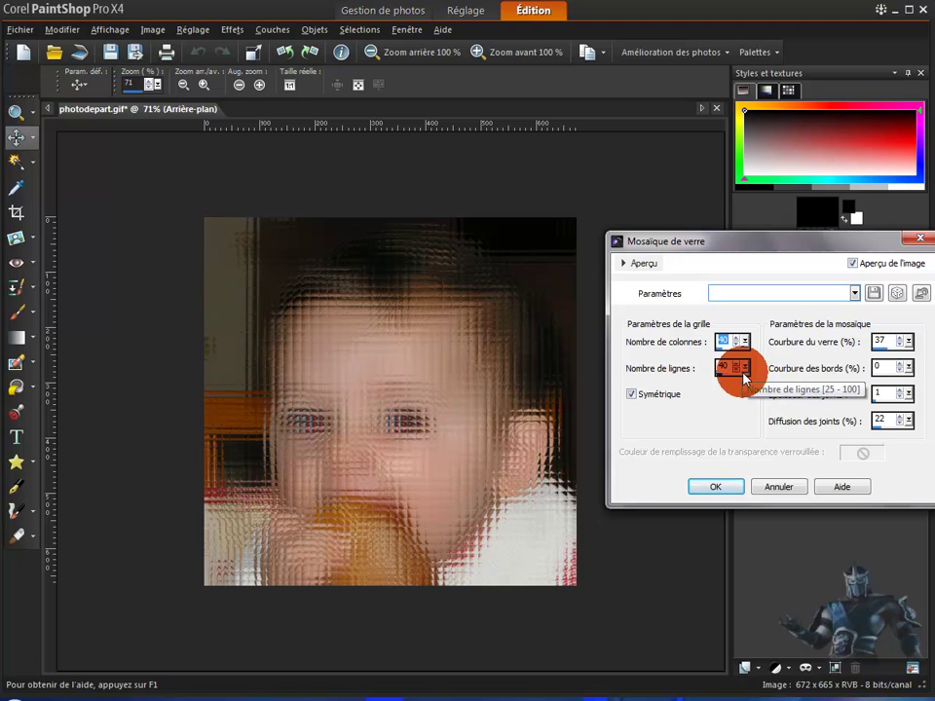
drag(743, 375, 746, 375)
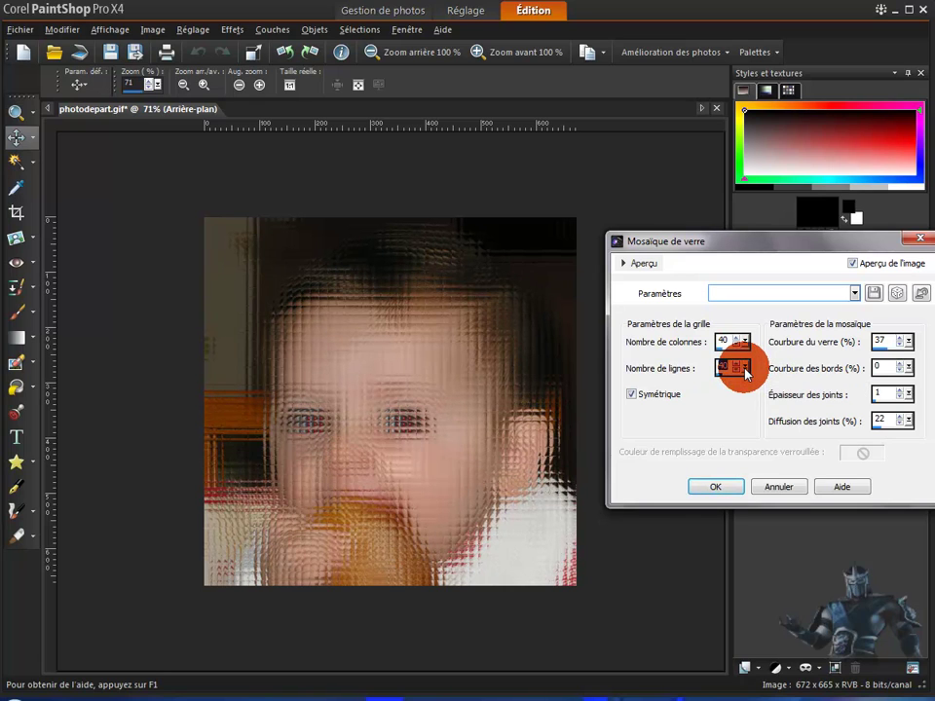
click(630, 394)
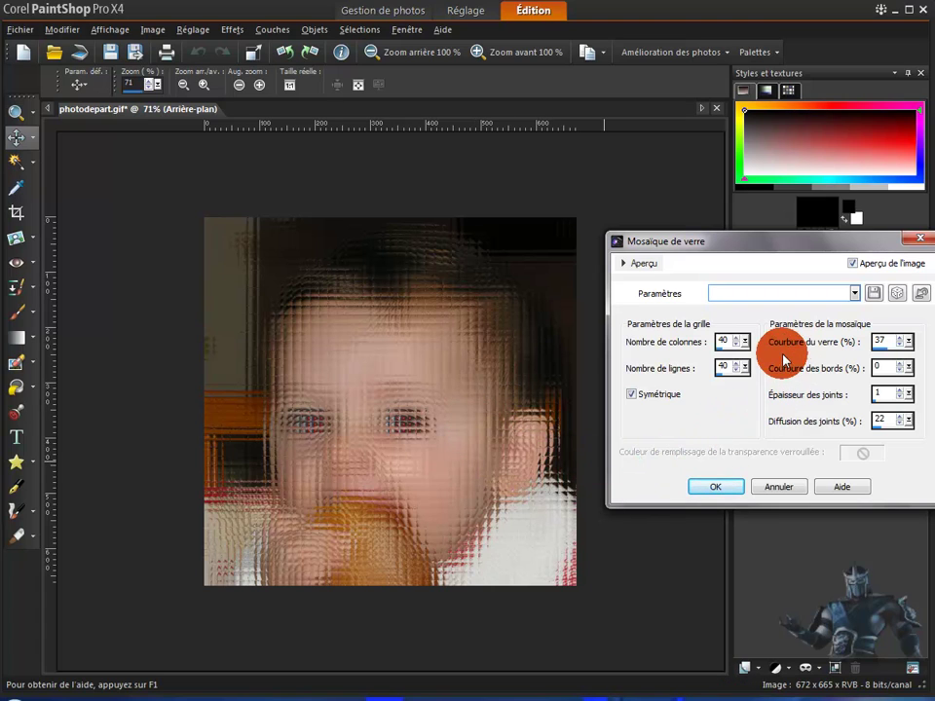
Step: Try the glass mosaic with Courbure du verre 21, Courbure des bords 0, Épaisseur des joints 3 and Diffusion des joints 40, and cancel the effect
drag(911, 342, 898, 347)
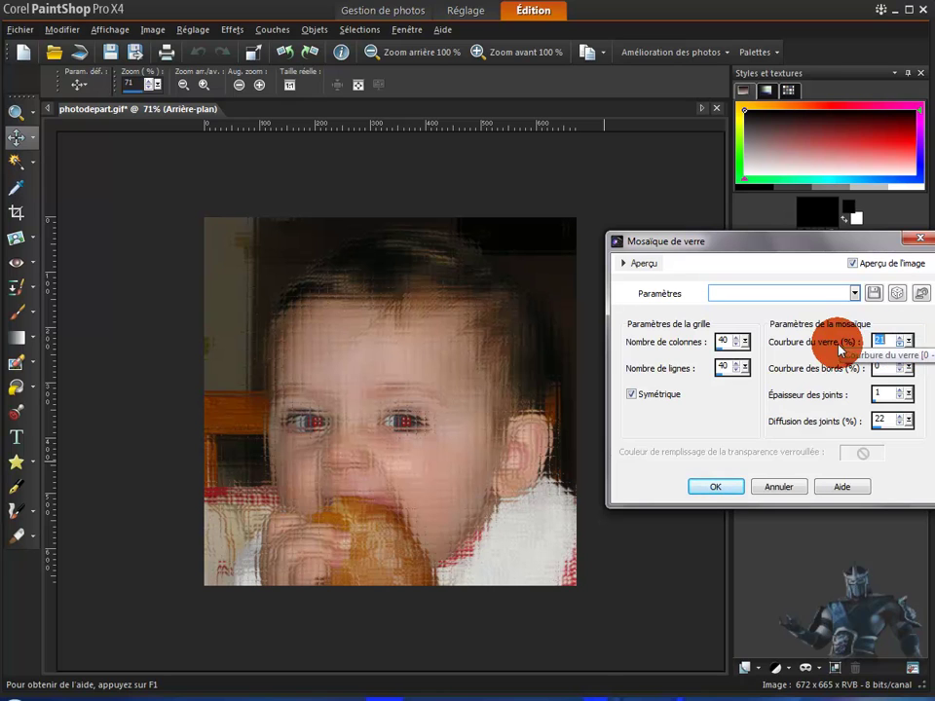
click(900, 365)
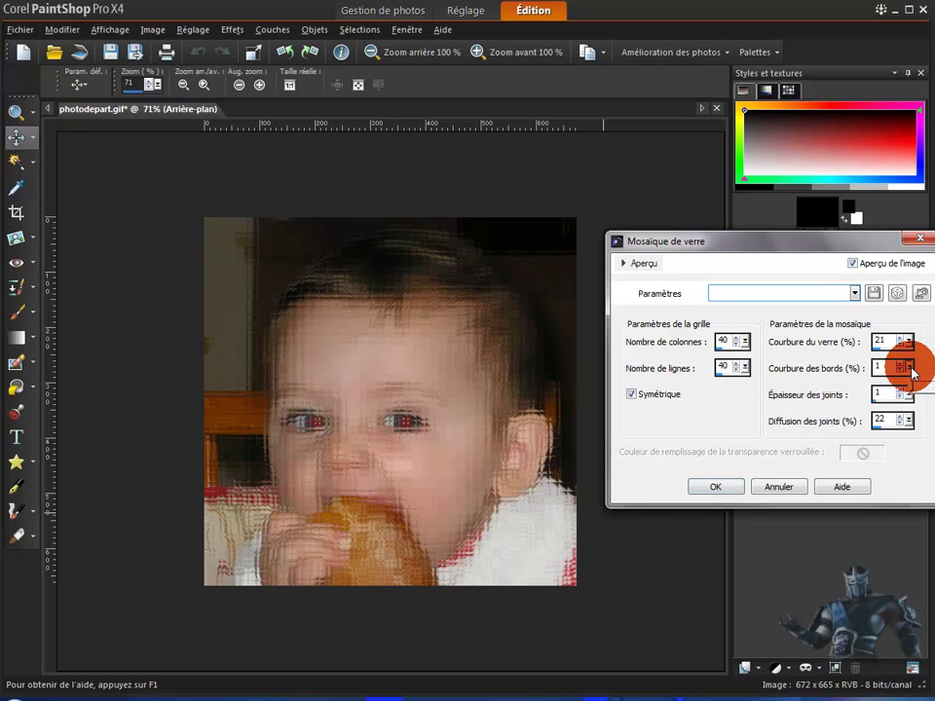
mouse_move(913, 374)
mouse_down()
mouse_move(922, 373)
mouse_move(914, 375)
mouse_up()
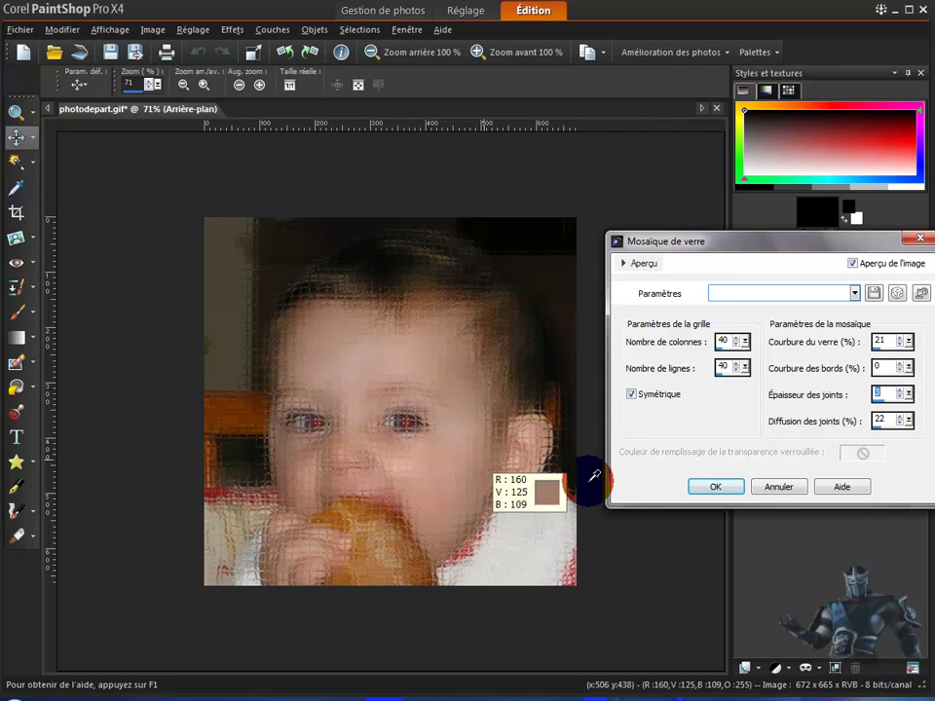
drag(912, 422, 926, 425)
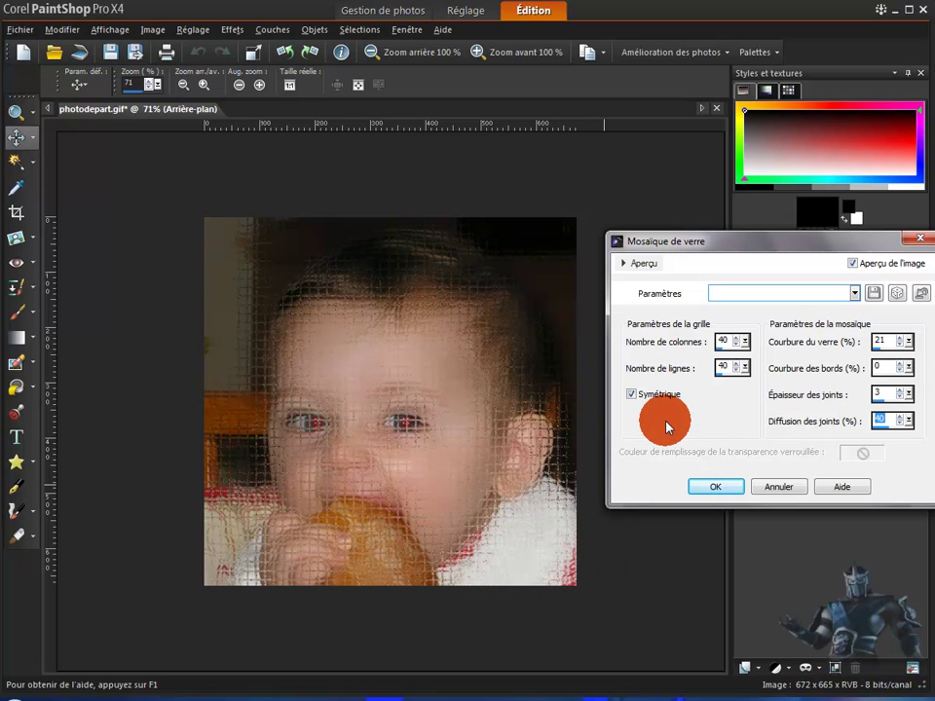
click(779, 489)
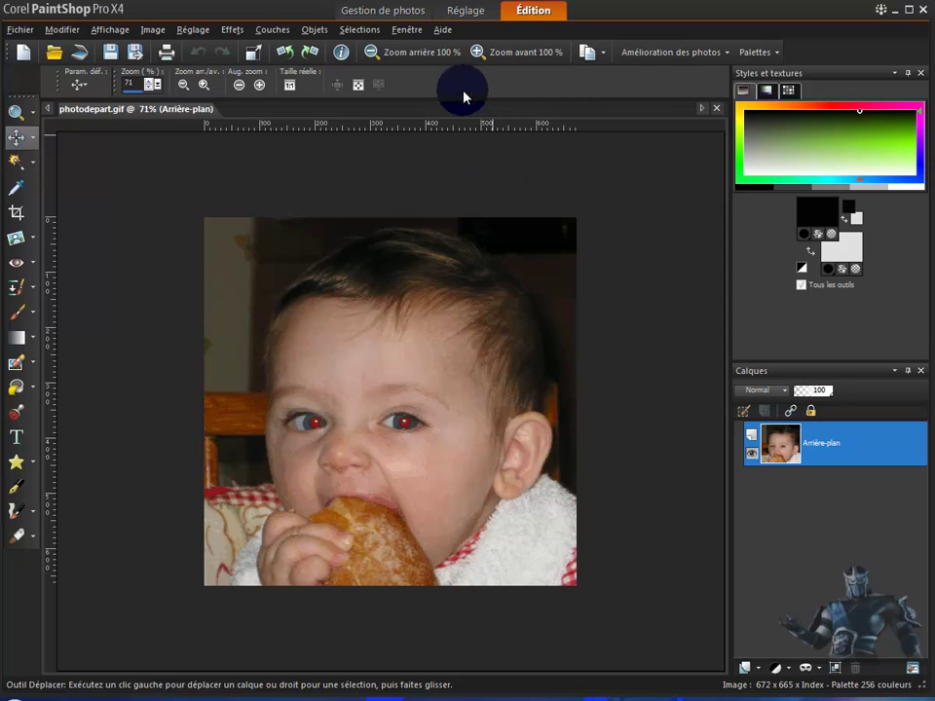
Step: Start the Sculpture texture effect, collapse its before/after preview and enable the preview on the image itself
click(239, 32)
mouse_move(300, 261)
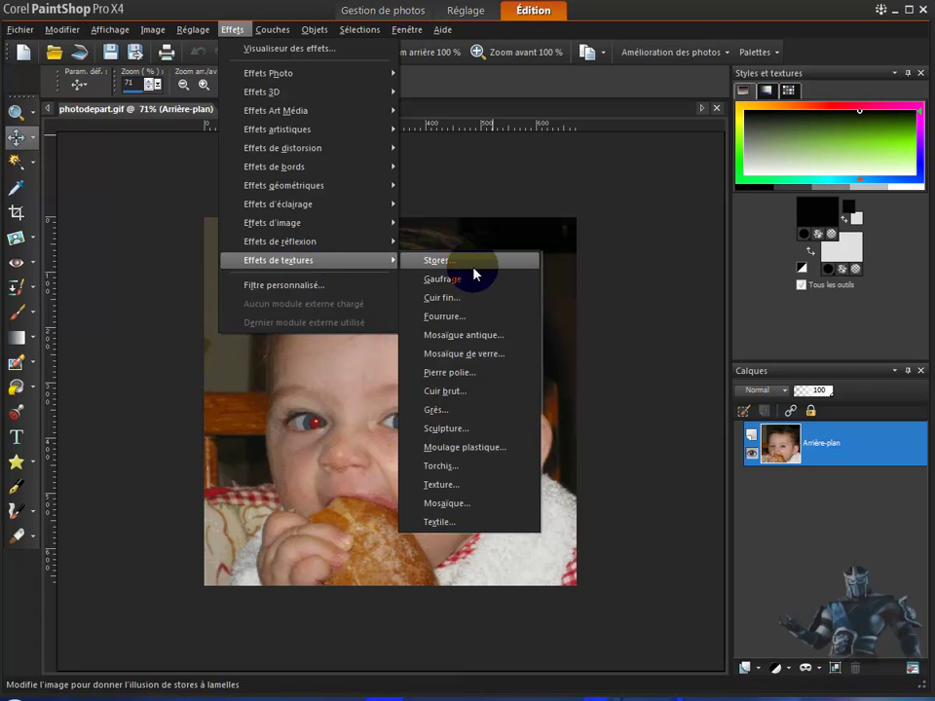
click(464, 429)
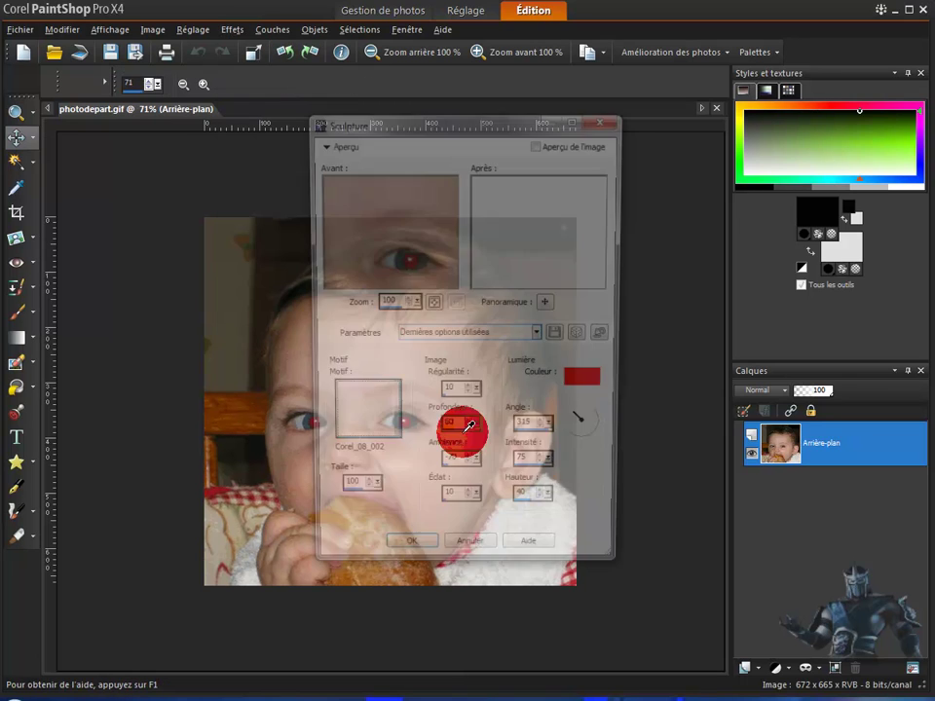
mouse_move(477, 129)
mouse_down()
mouse_move(793, 144)
mouse_move(779, 146)
mouse_up()
click(636, 158)
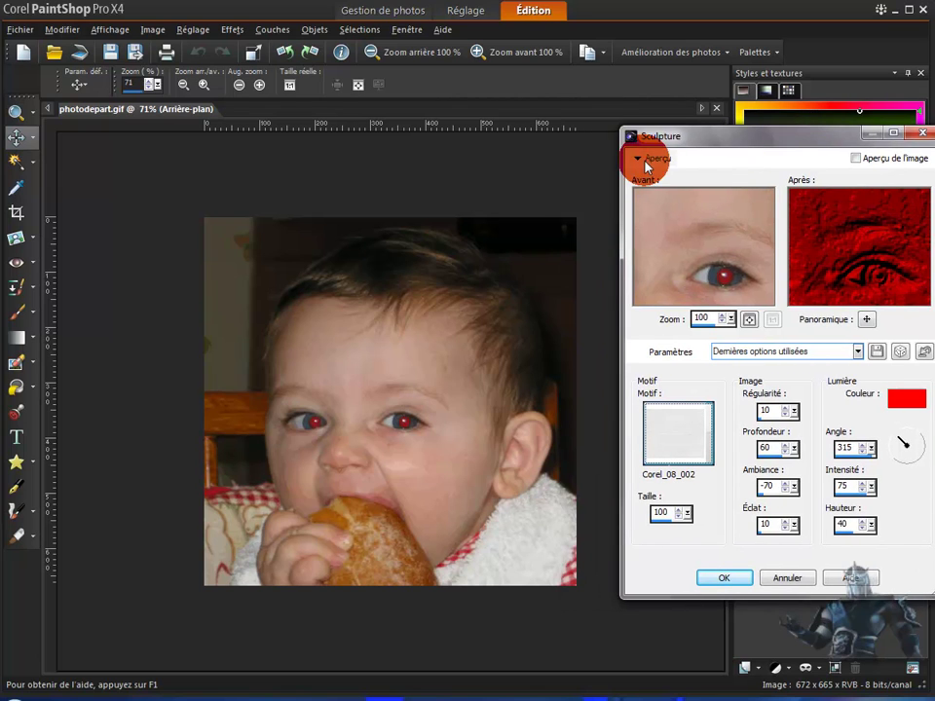
click(650, 240)
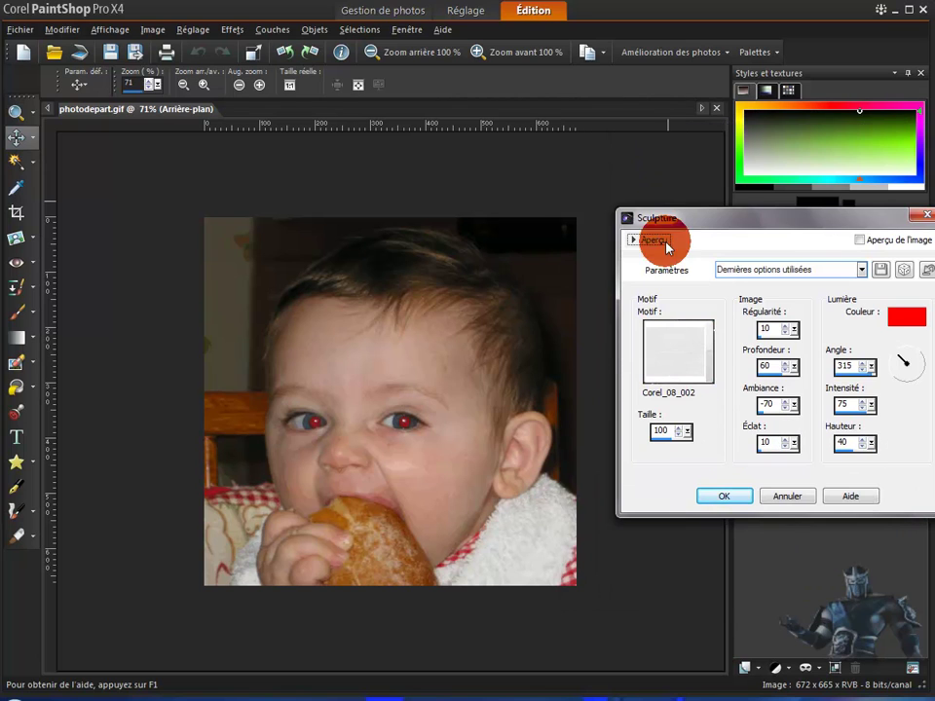
click(661, 162)
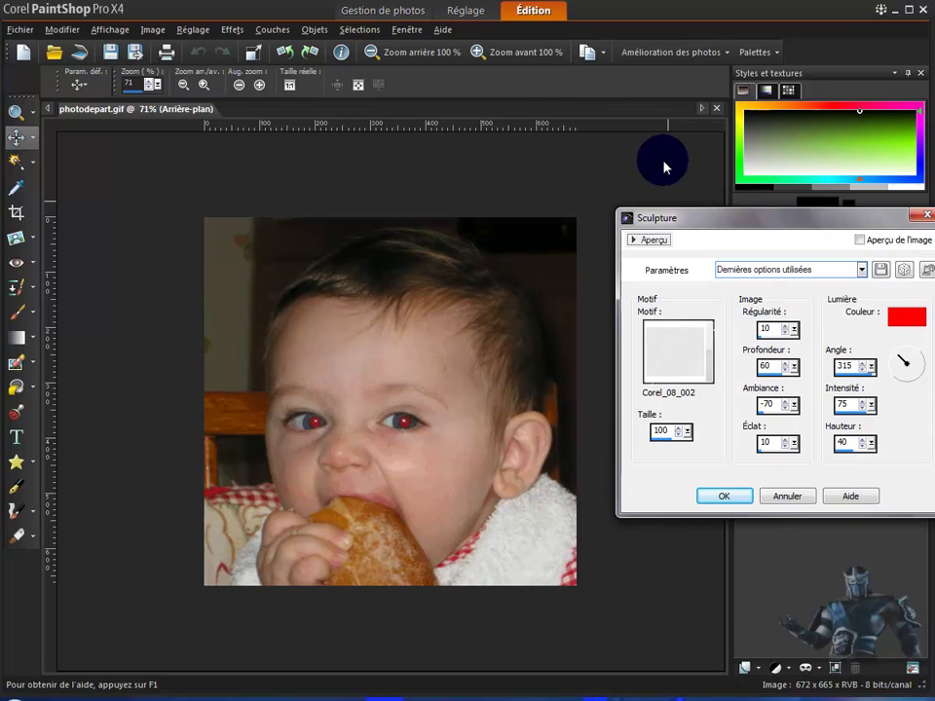
click(858, 240)
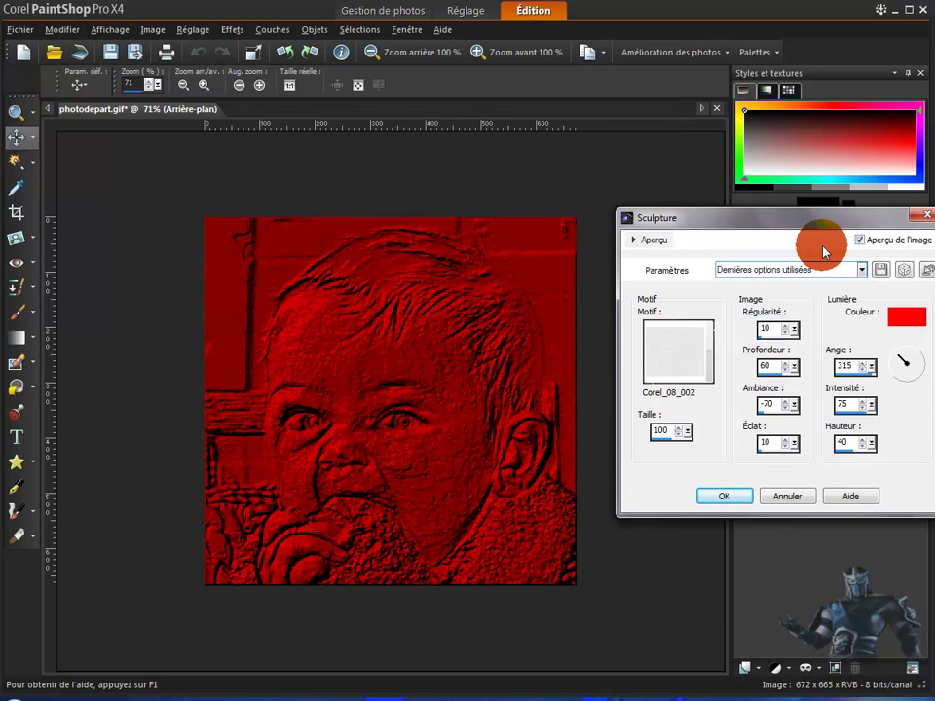
Step: Try the grey #999595 as the light colour of the Sculpture effect
click(908, 317)
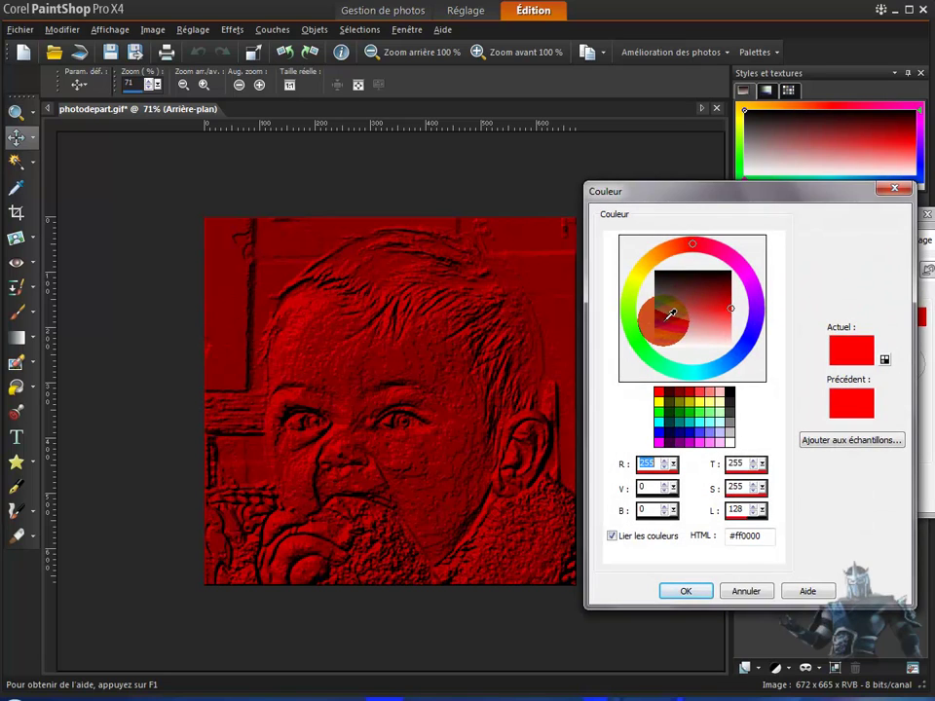
click(670, 314)
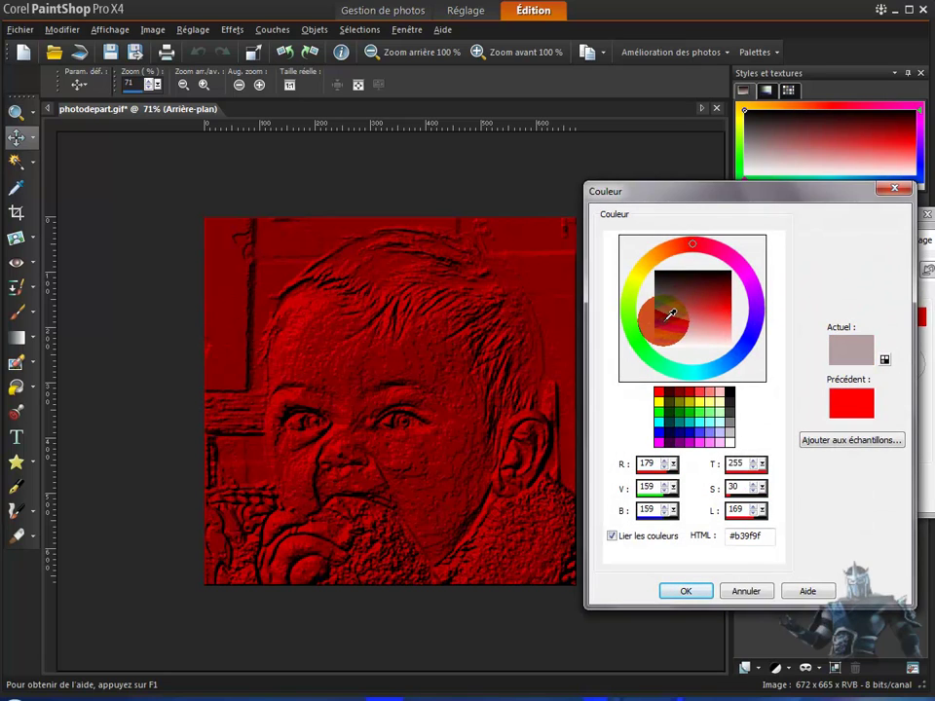
click(656, 315)
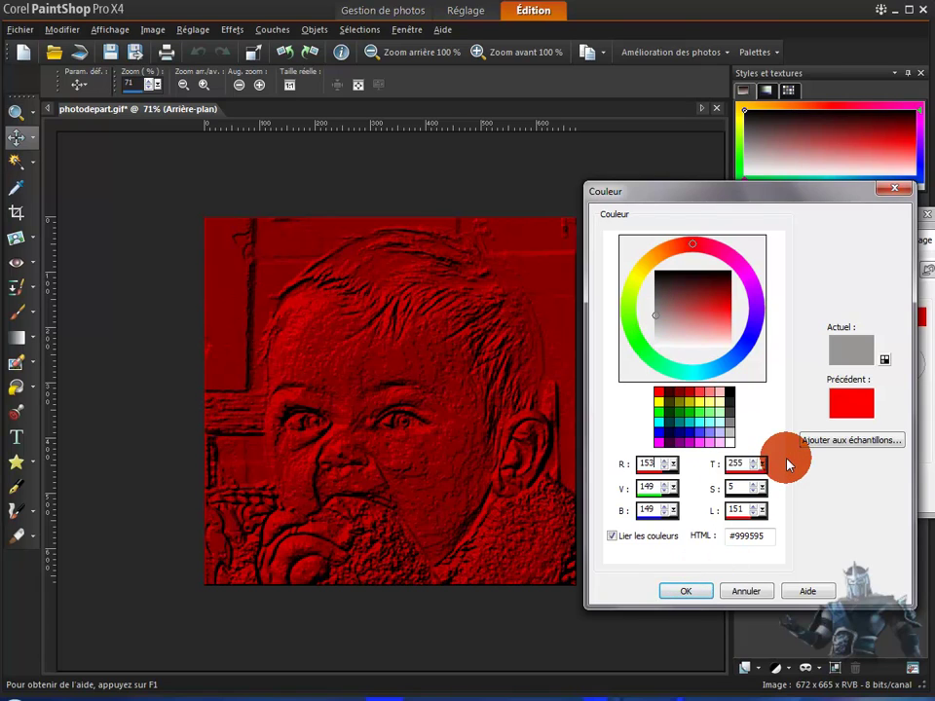
click(689, 591)
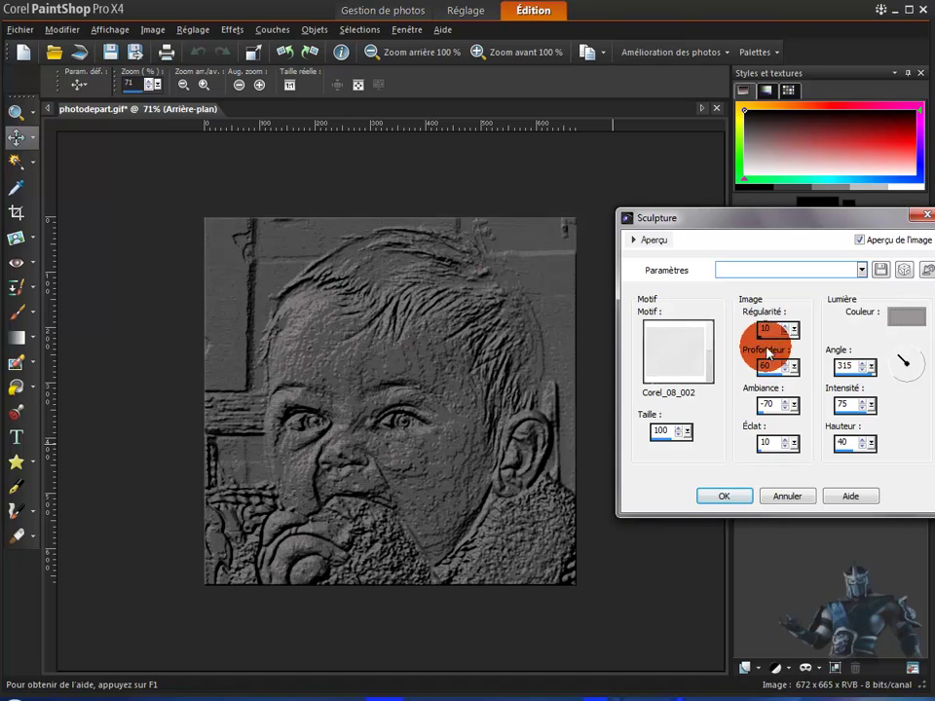
Step: Try light angles of 63 and 97 for the sculpture, and cancel the effect
click(863, 368)
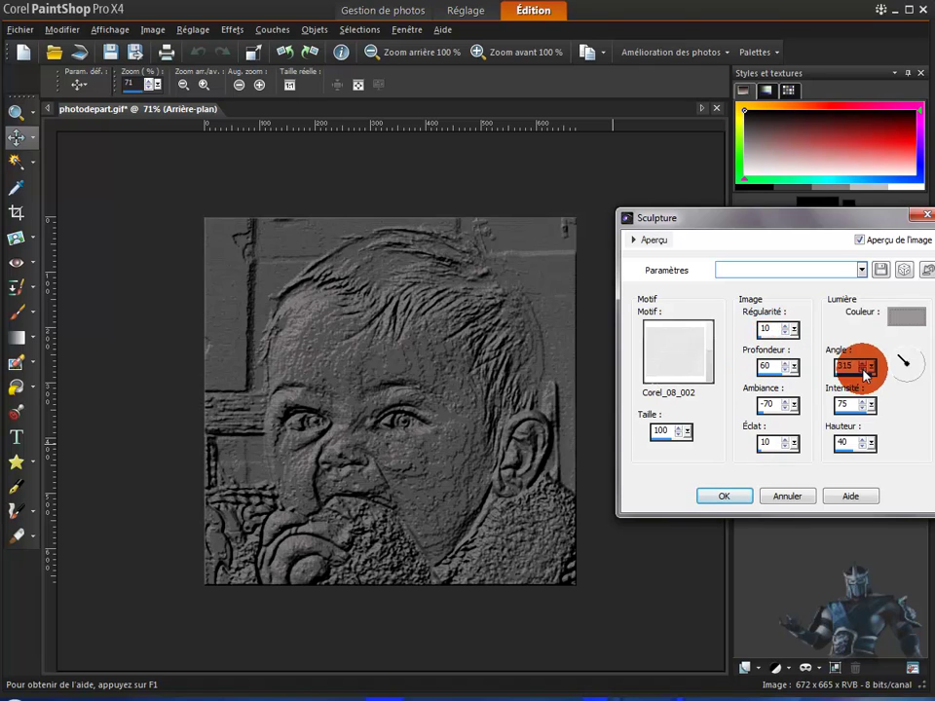
drag(903, 360, 911, 363)
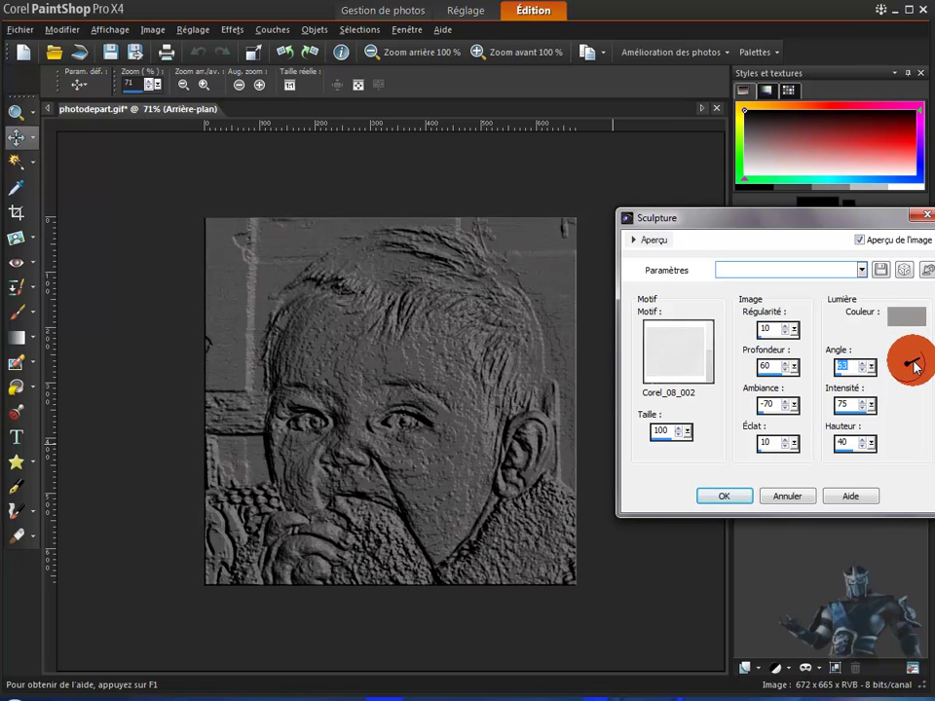
drag(912, 362, 915, 370)
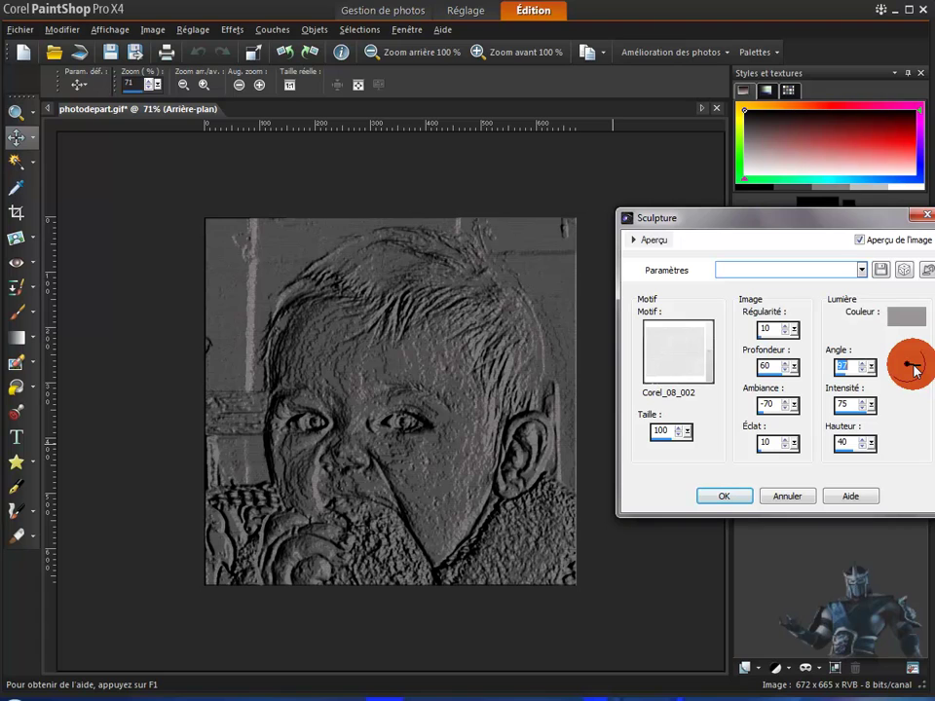
click(787, 496)
Step: Preview the Mosaïque texture effect on the photo with its last used settings, and cancel it
click(233, 29)
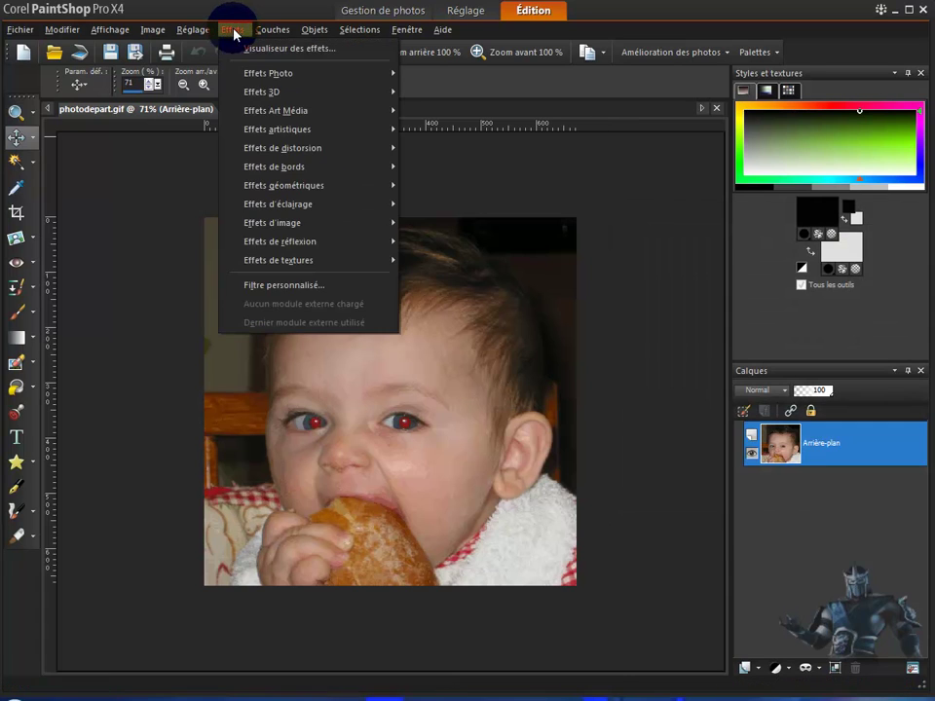
mouse_move(365, 260)
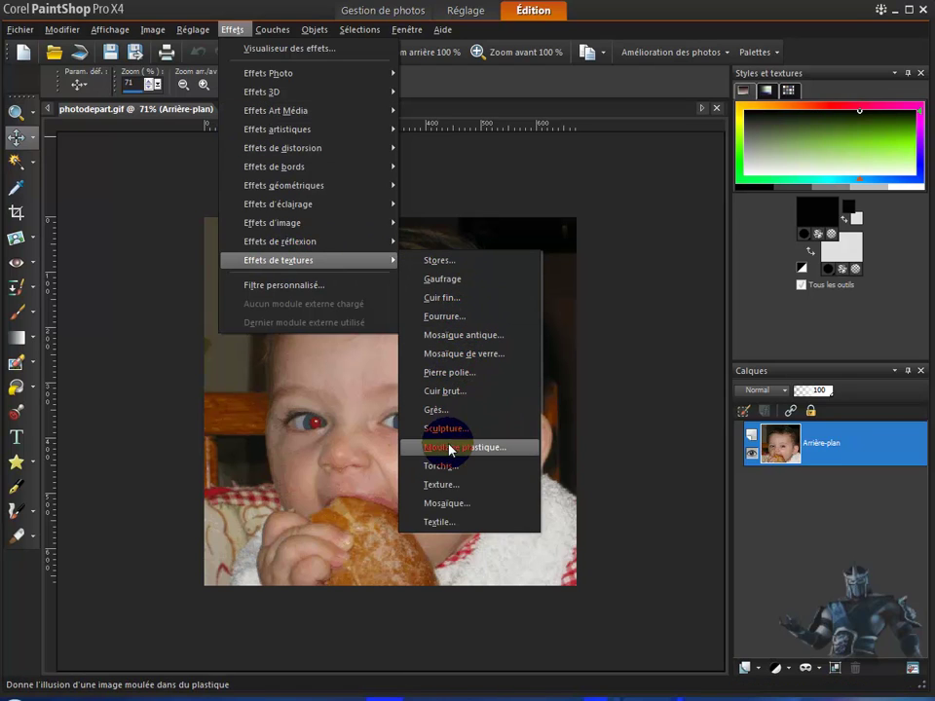
click(448, 505)
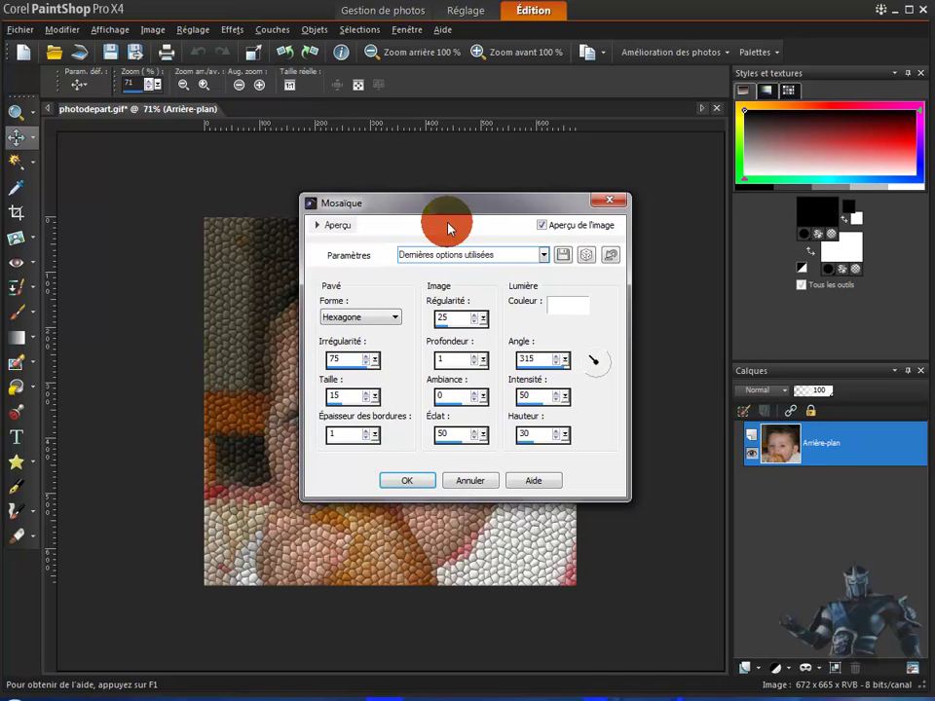
drag(446, 214, 744, 199)
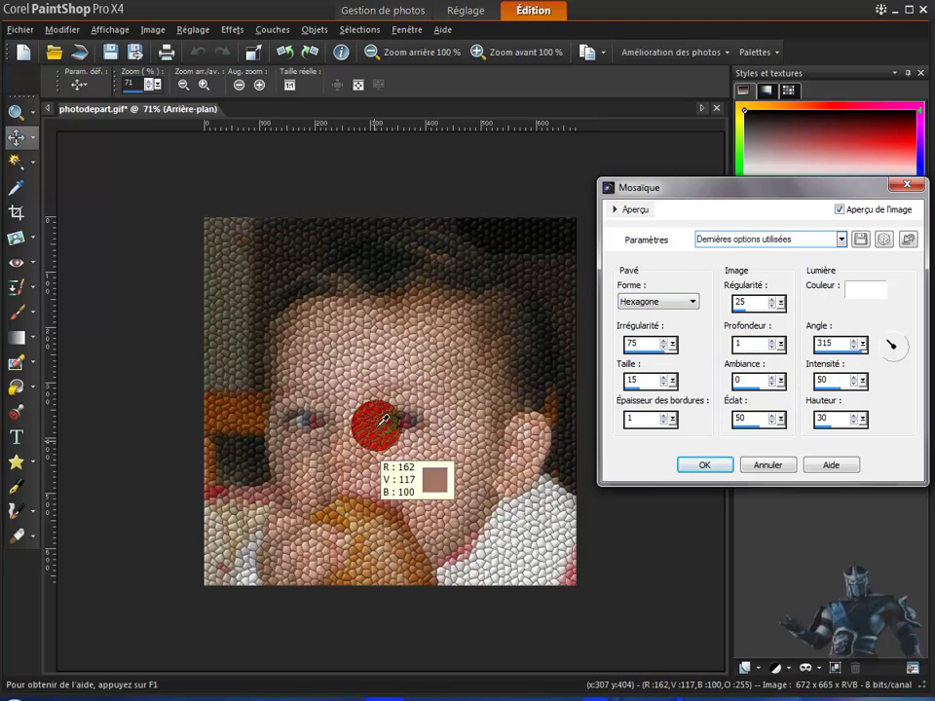
click(765, 466)
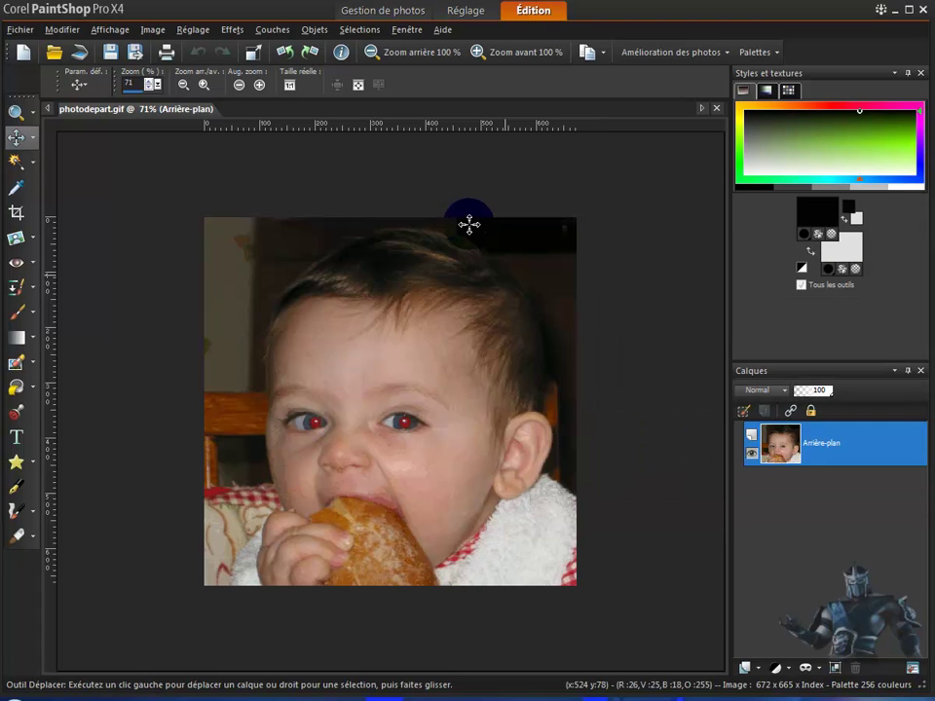
Step: Start the Pierre polie texture effect, enable the preview on the image itself and collapse the before/after preview
click(232, 29)
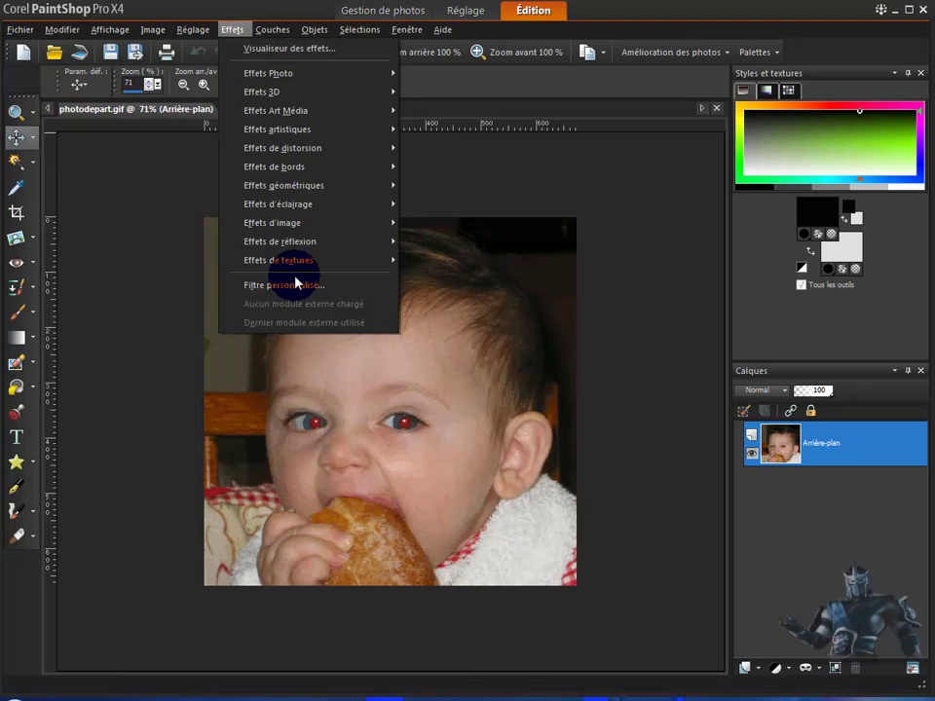
mouse_move(313, 261)
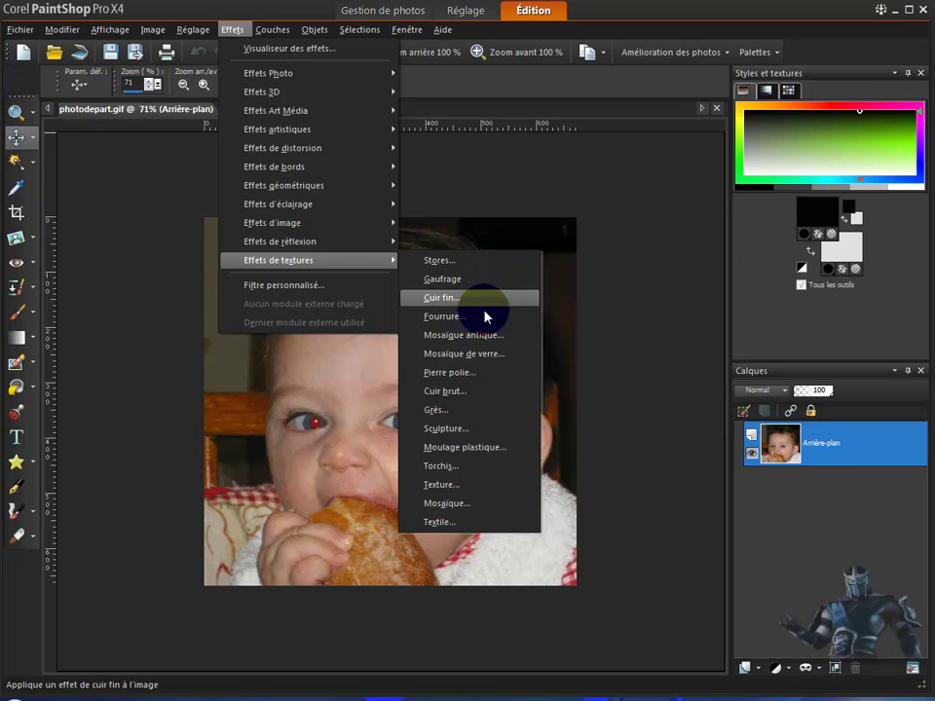
click(477, 373)
drag(464, 146, 763, 158)
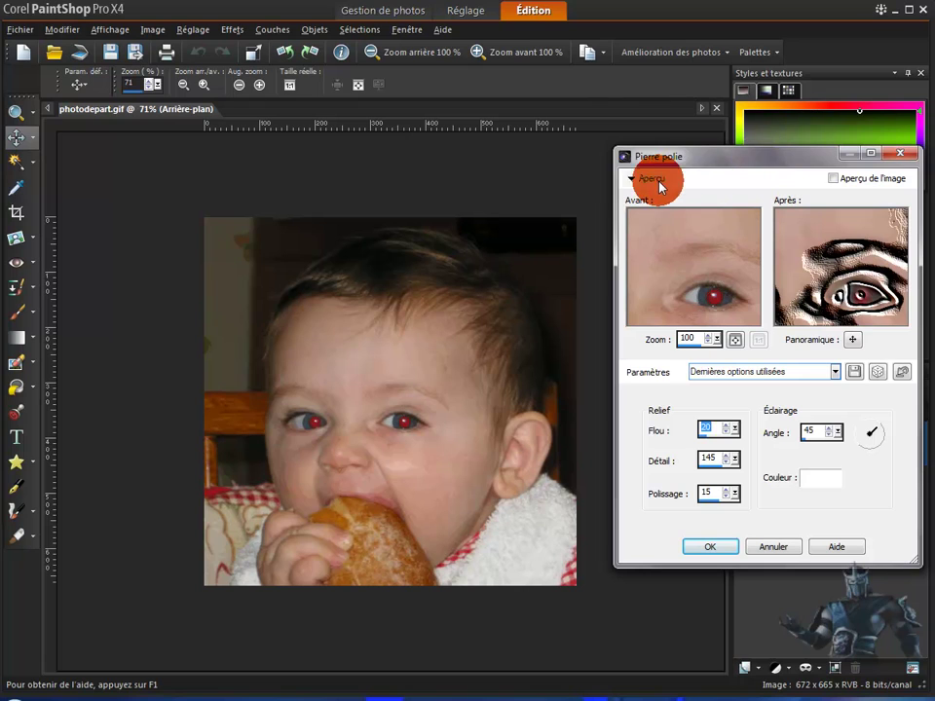
click(833, 179)
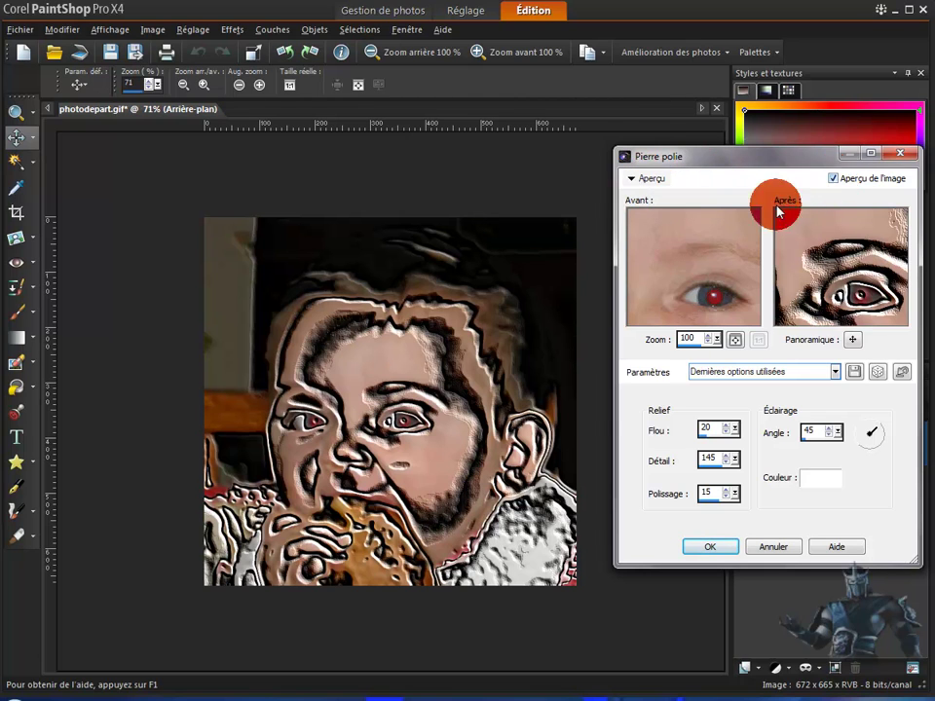
click(651, 179)
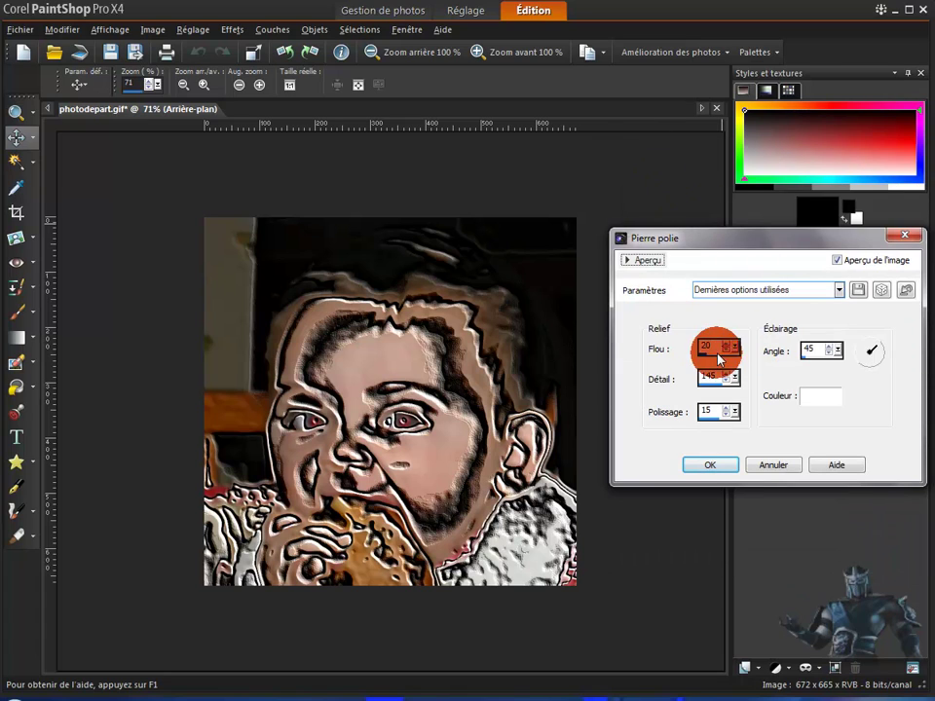
Step: Try the polished stone relief with Flou 12 and Détail 62
click(726, 352)
click(735, 353)
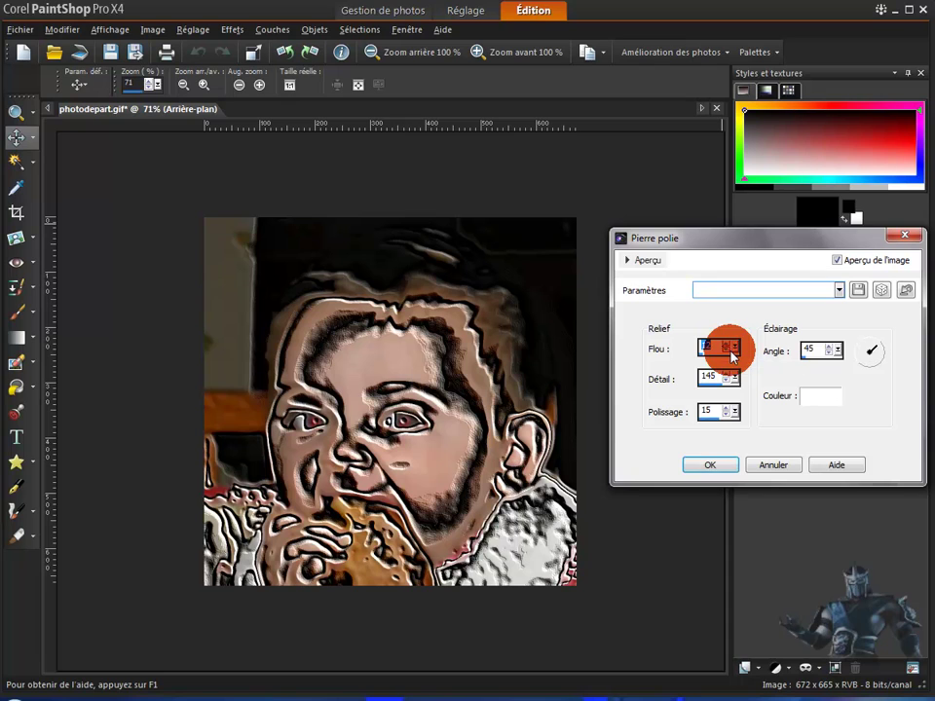
click(731, 379)
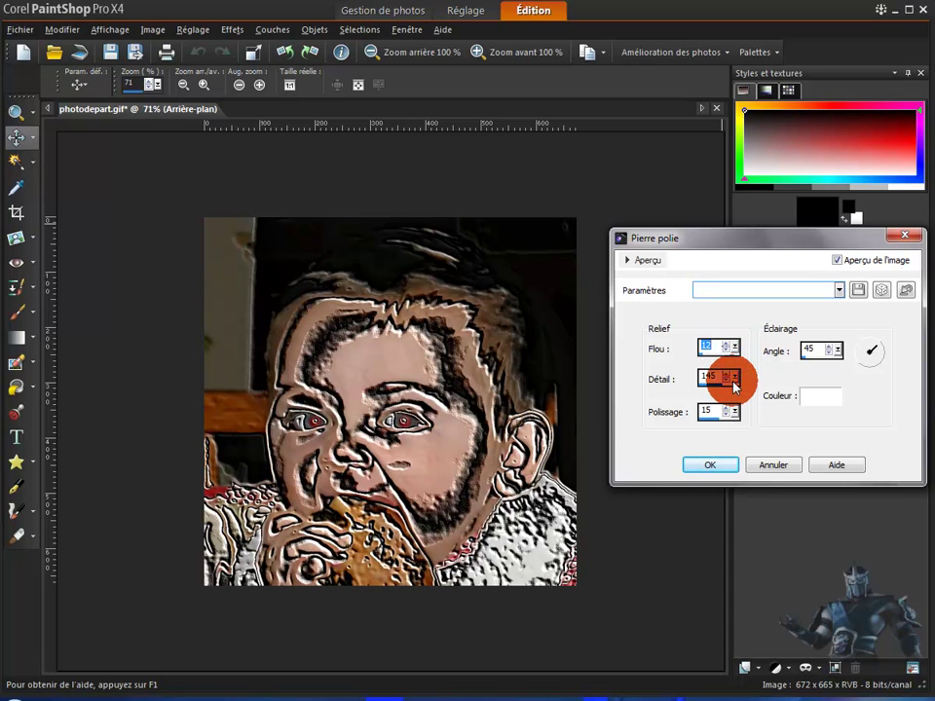
click(736, 381)
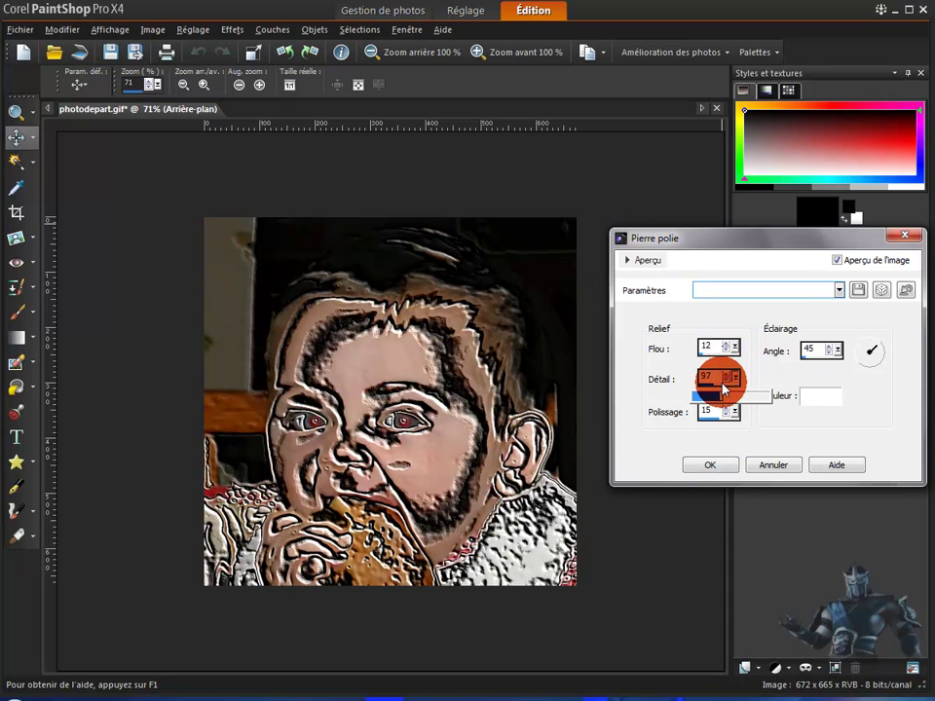
click(723, 388)
click(735, 381)
drag(733, 387, 730, 386)
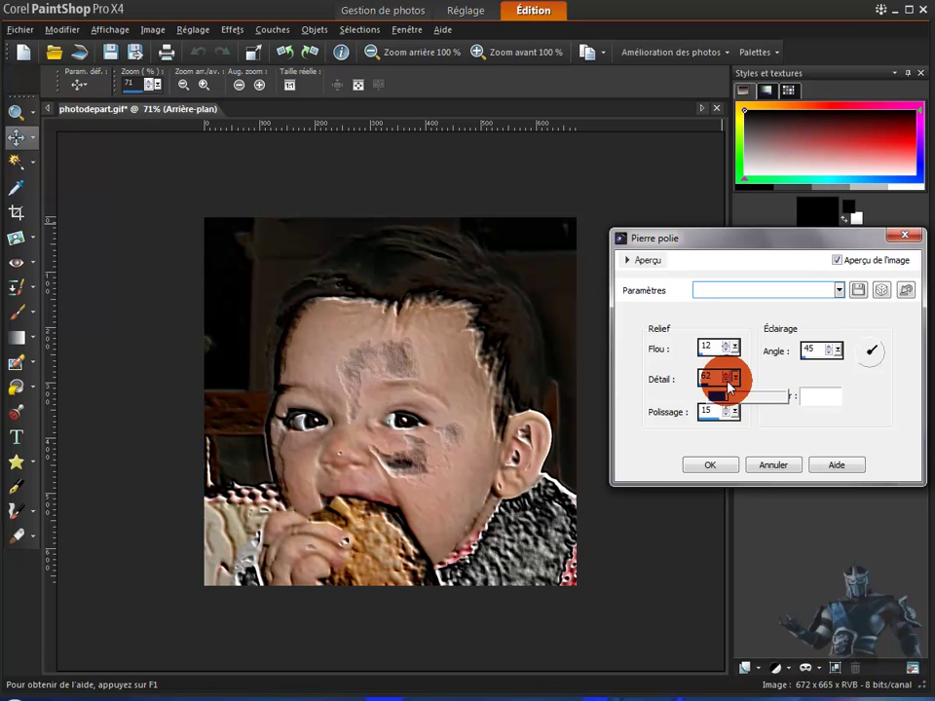
Step: Try Polissage values of 12 and 18 for the polished stone relief
click(734, 417)
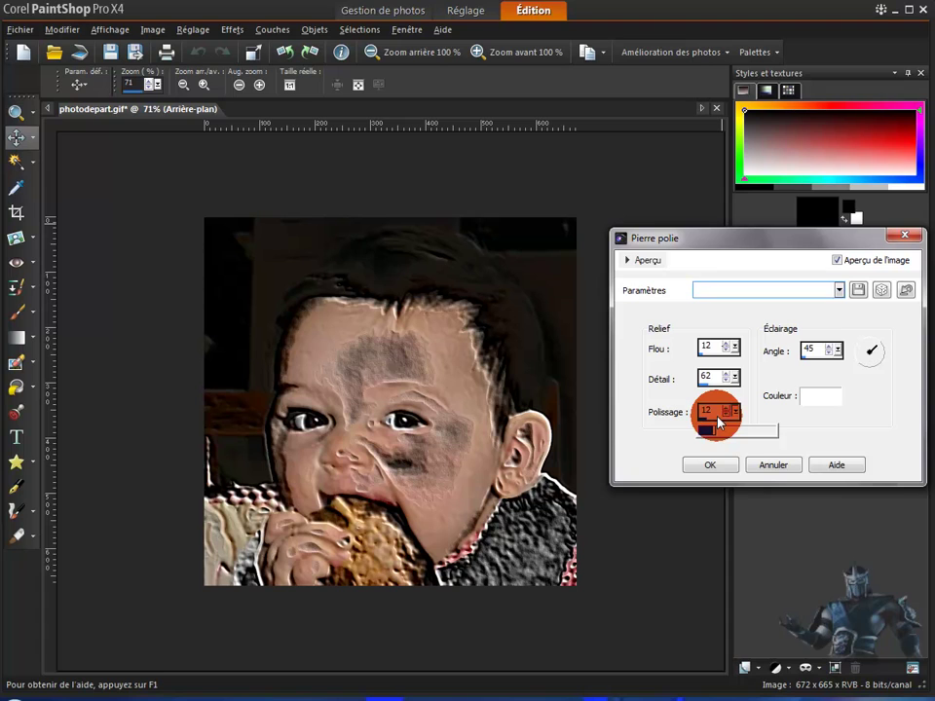
drag(718, 421, 757, 420)
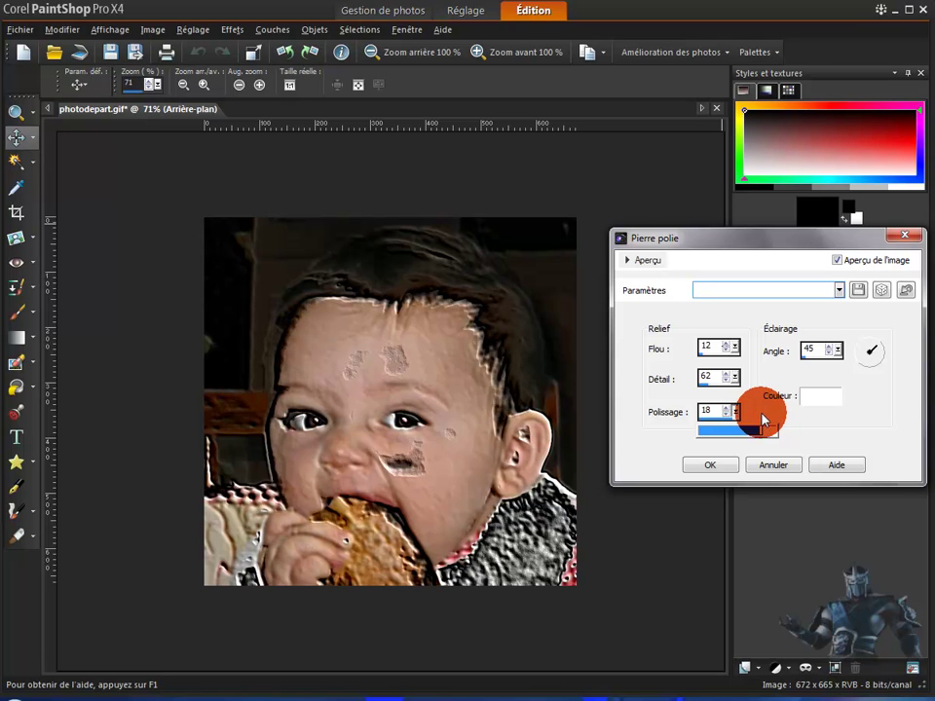
drag(762, 418, 762, 419)
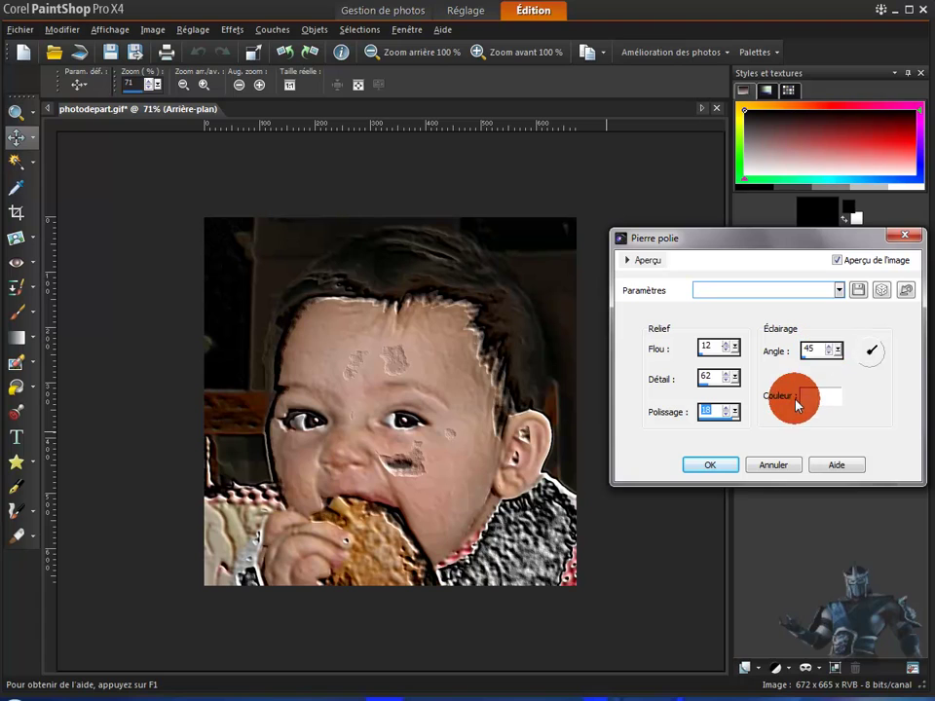
Step: Try the polished stone lighting with angle 111 and colour #cca990, and cancel the effect
click(876, 357)
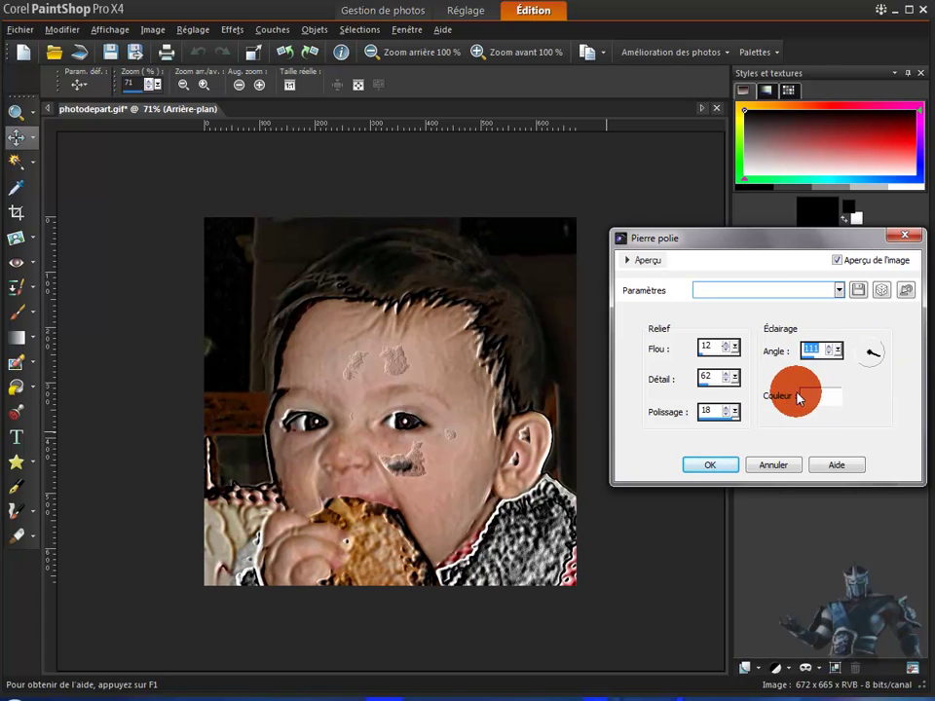
click(826, 394)
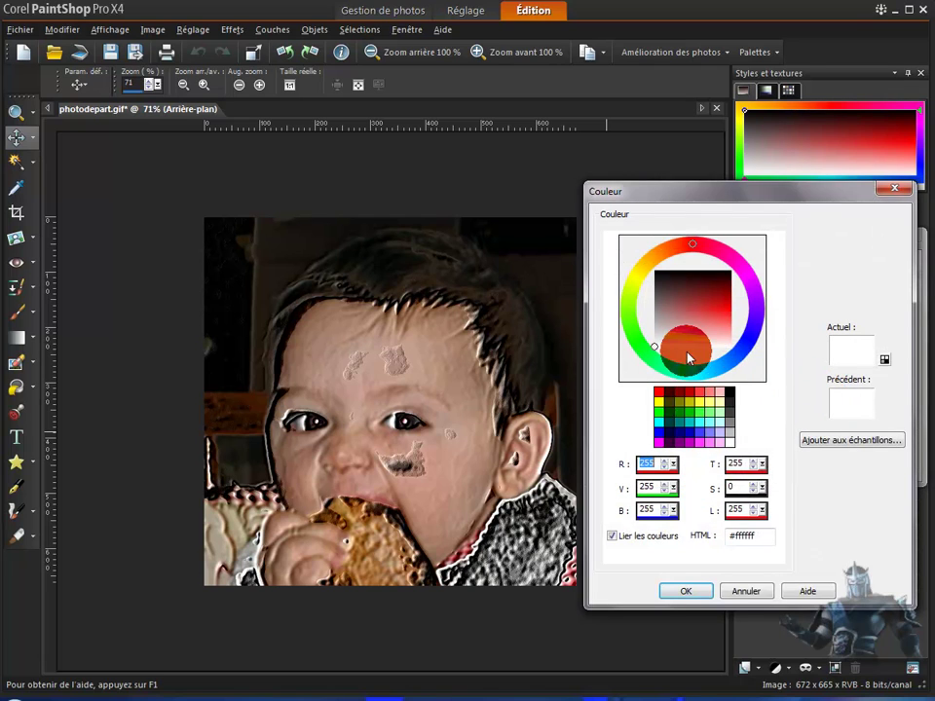
click(668, 245)
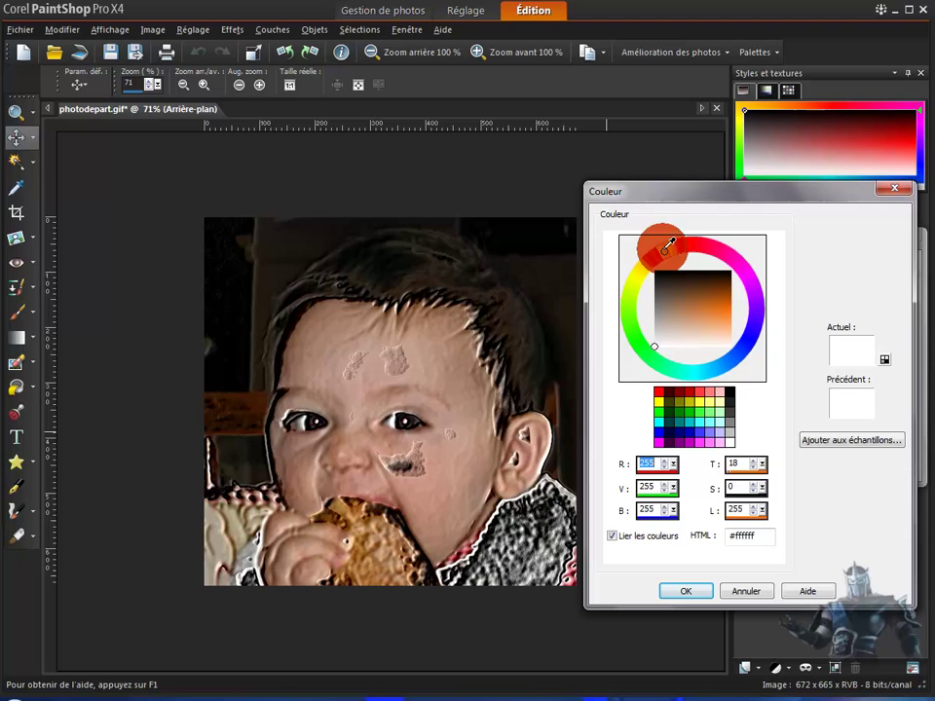
click(683, 322)
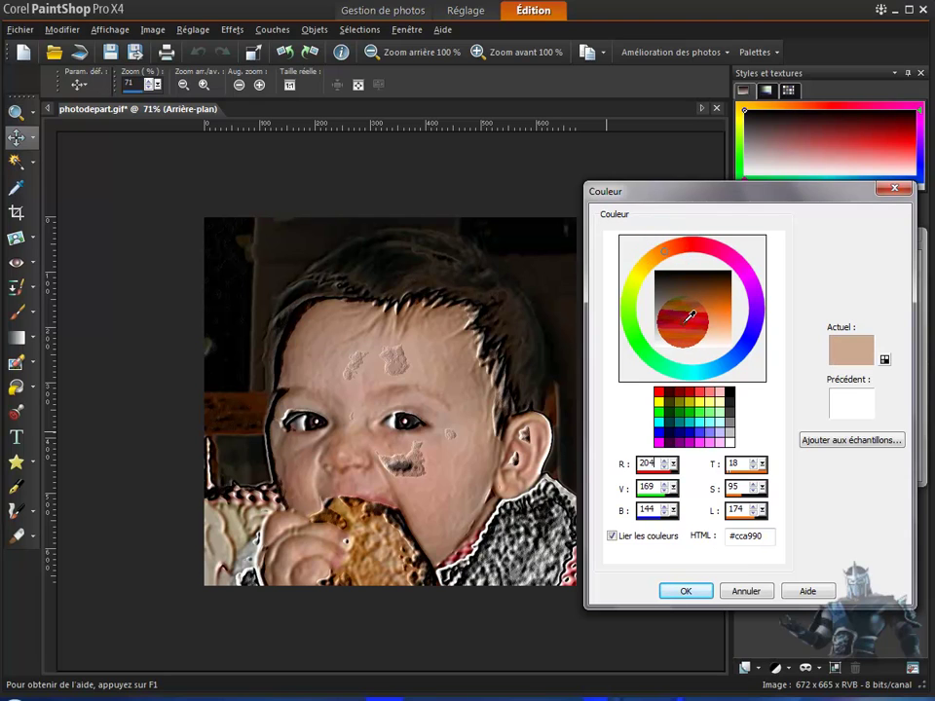
click(687, 595)
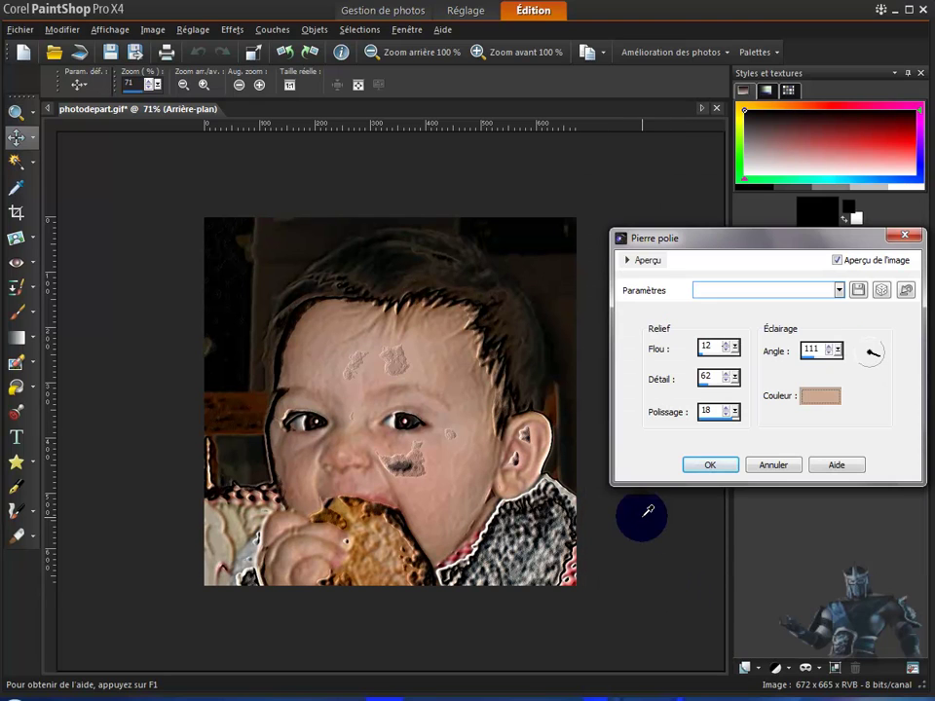
click(772, 465)
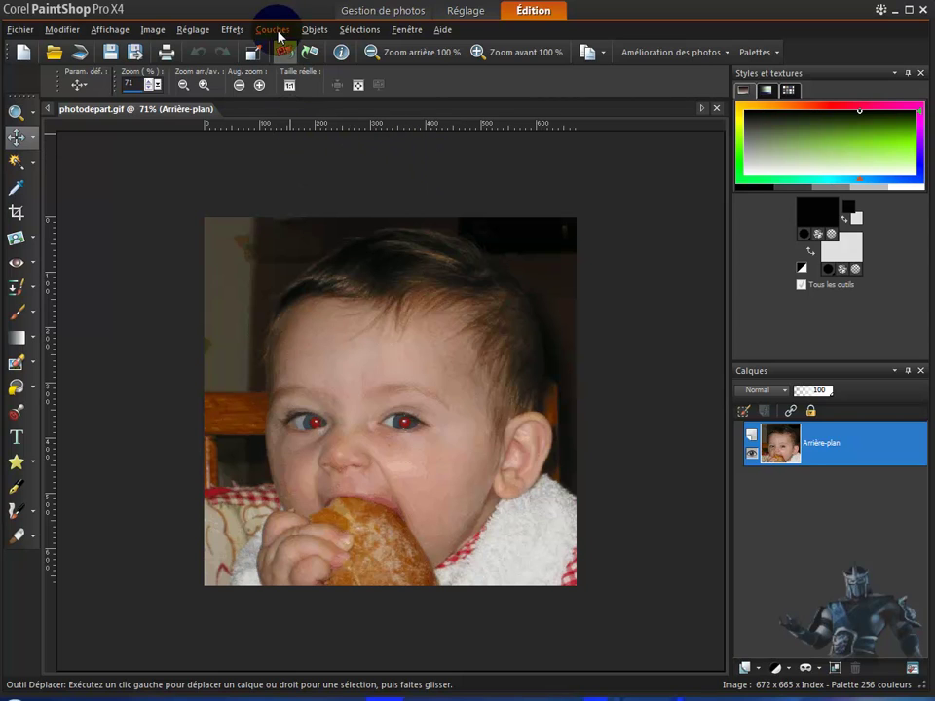
Step: Start the Grès texture effect on the photo and enable the preview on the image itself
click(232, 29)
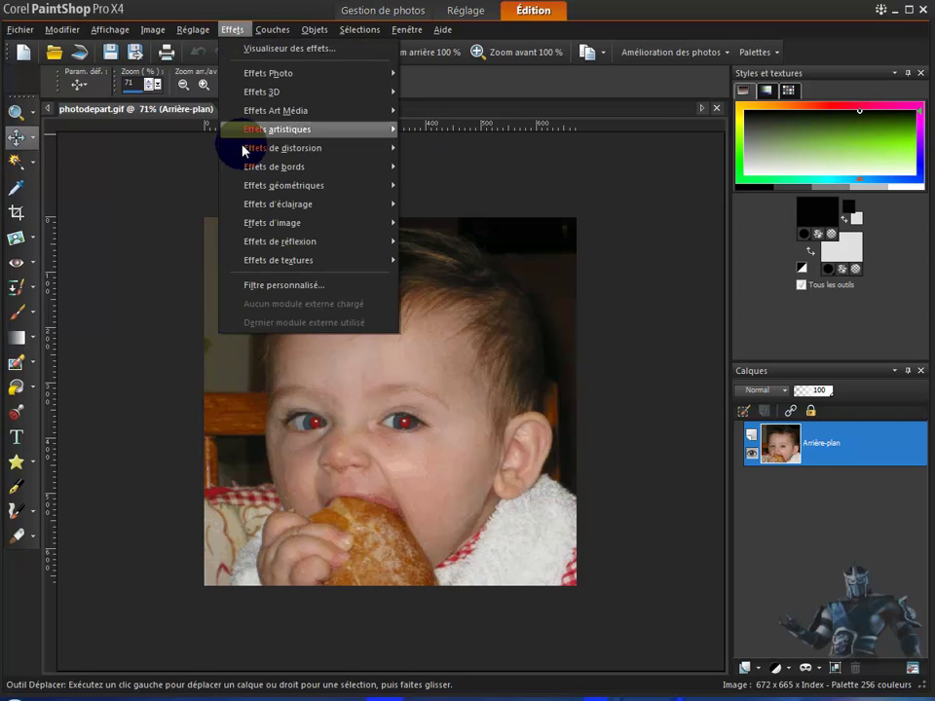
mouse_move(269, 261)
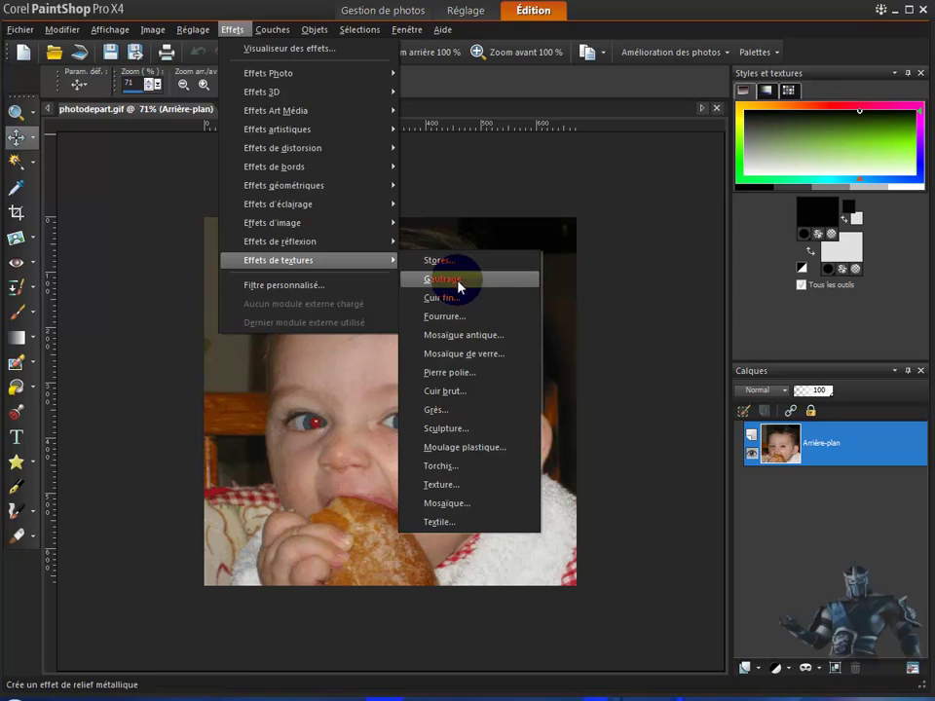
click(450, 412)
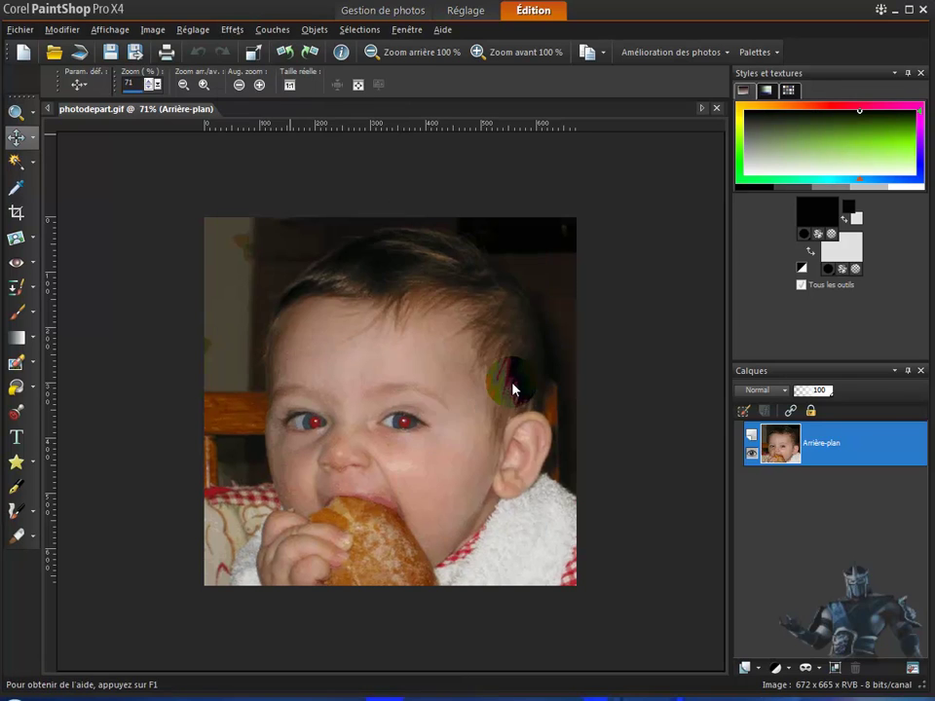
drag(492, 166, 766, 172)
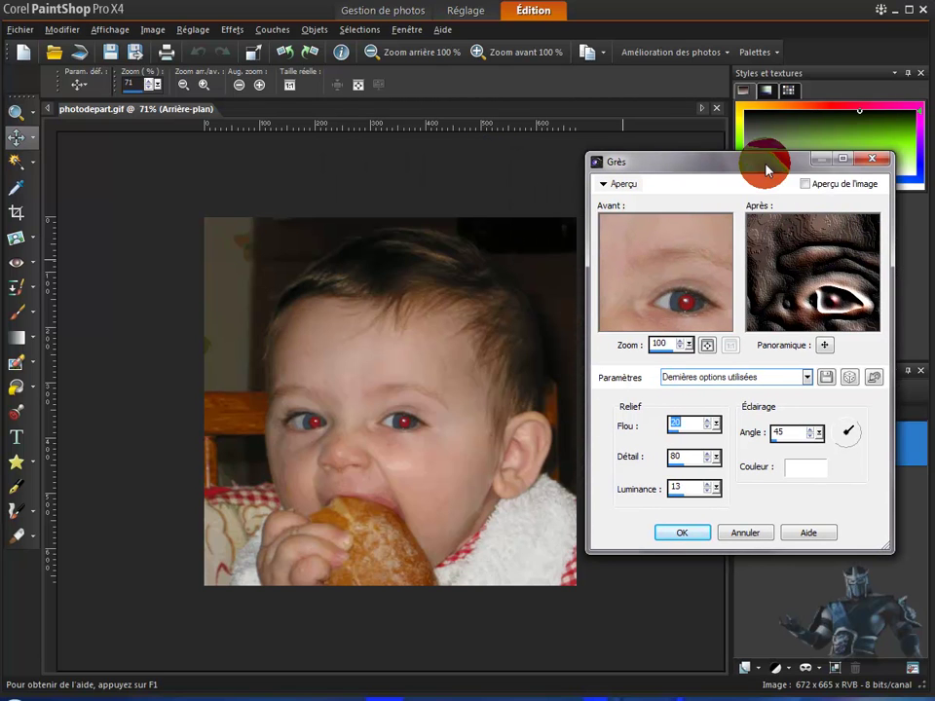
click(827, 187)
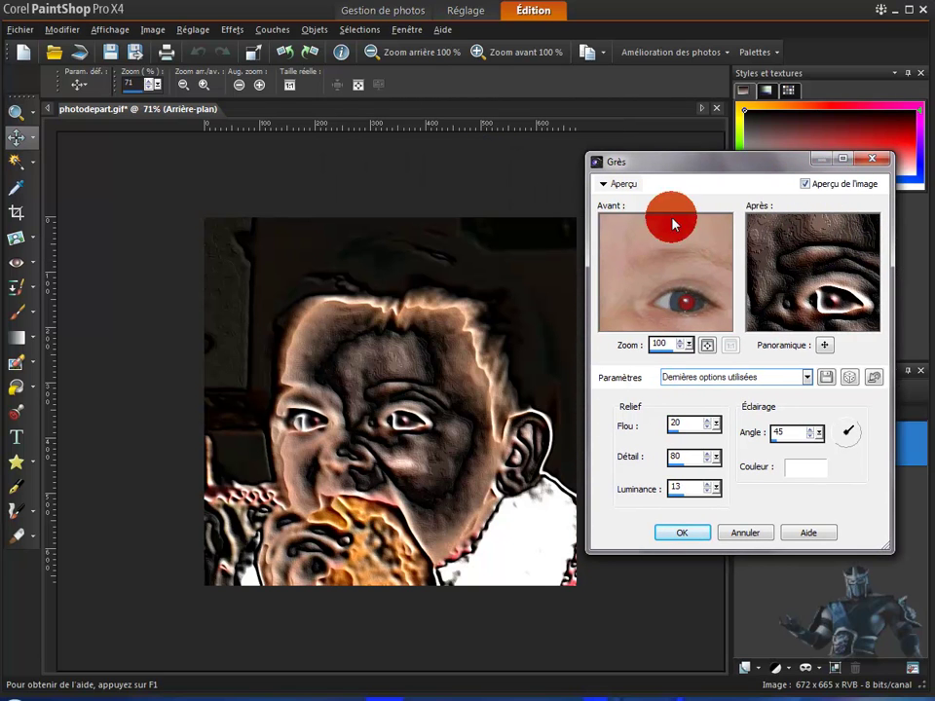